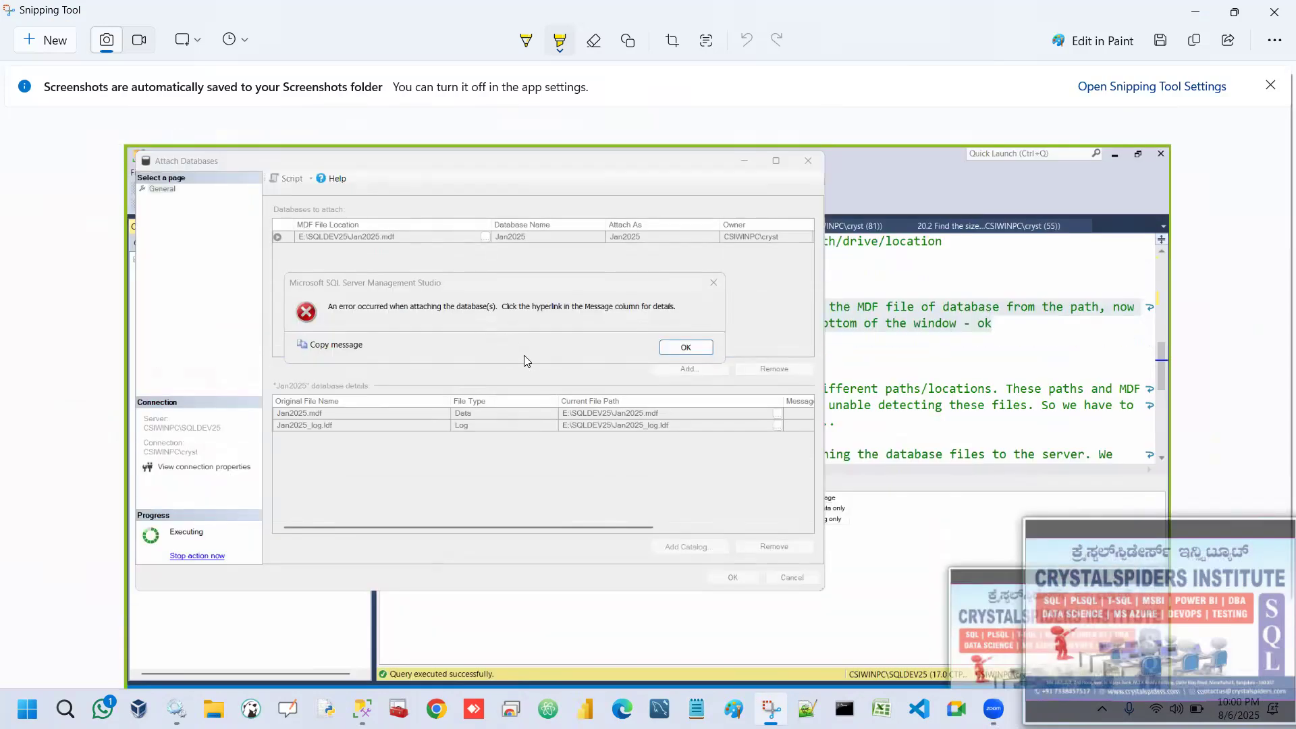
Examine the captured Attach Databases error screenshot up close, including the listed Jan2025 file paths.
{"action": "left_click", "coordinate": [524, 355]}
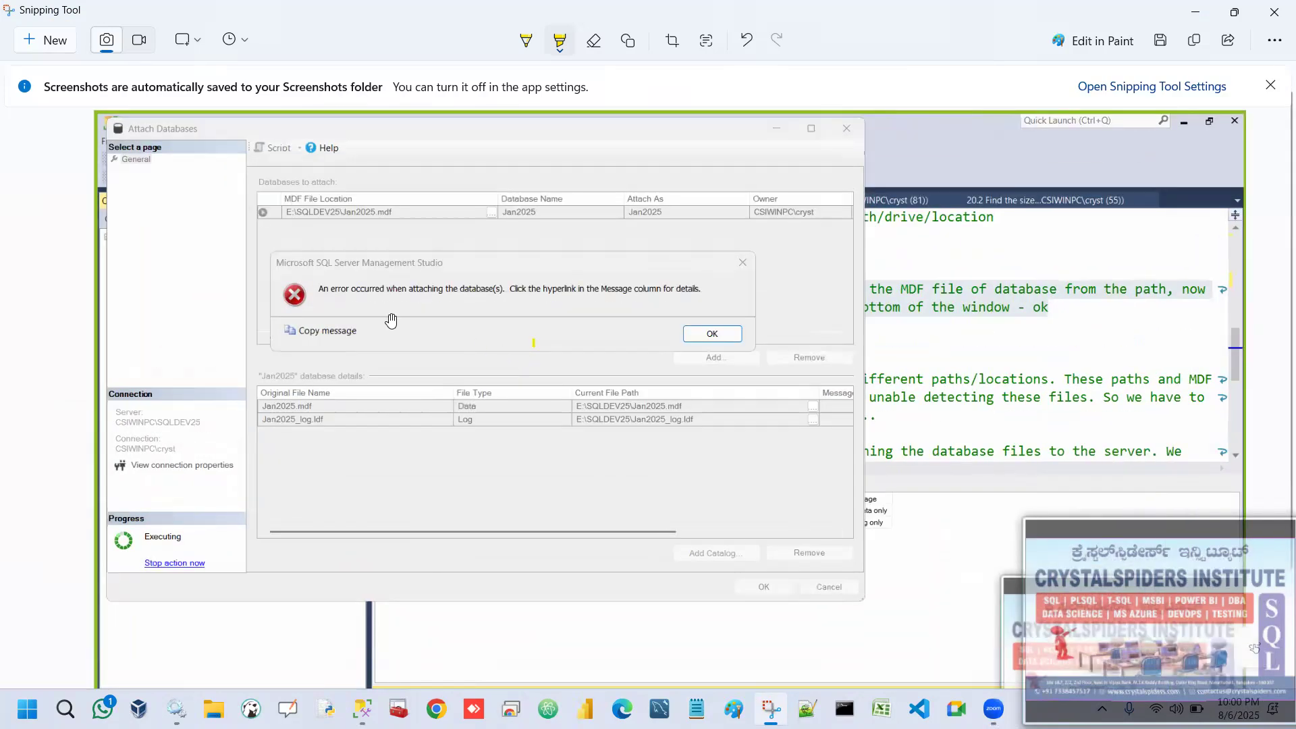
{"action": "scroll", "coordinate": [330, 301], "scroll_direction": "up", "scroll_amount": 1}
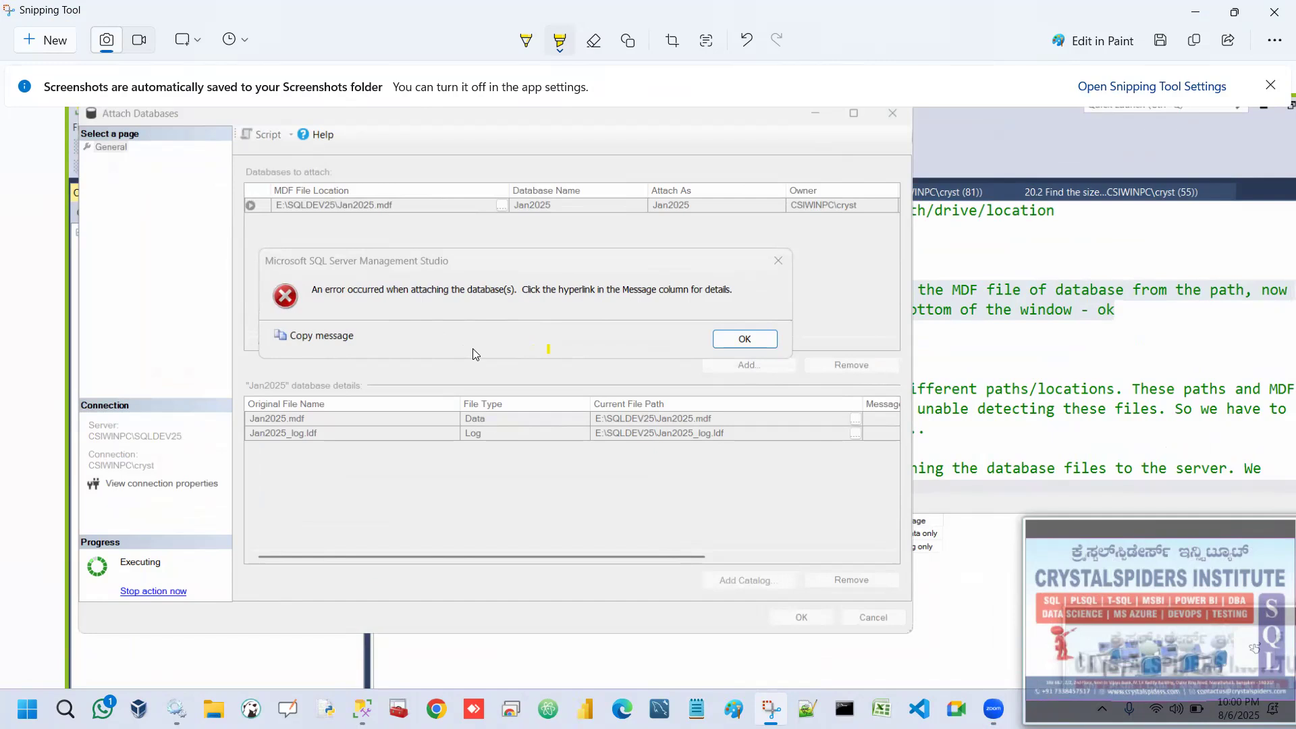
{"action": "scroll", "coordinate": [477, 362], "scroll_direction": "down", "scroll_amount": 1}
{"action": "scroll", "coordinate": [479, 364], "scroll_direction": "down", "scroll_amount": 1}
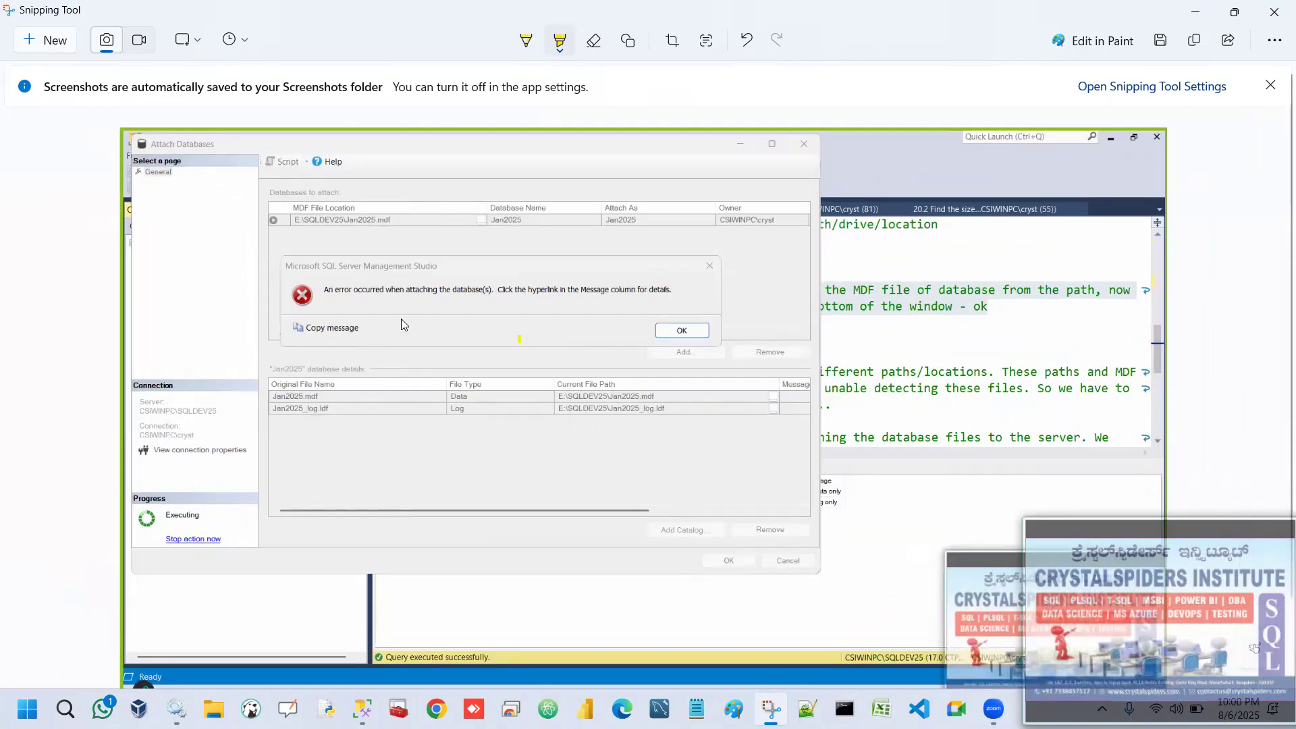
{"action": "left_click", "coordinate": [1192, 14]}
Switch to SQL Server Management Studio and display the file paths in the crystalspidersinst_0900 database properties.
{"action": "left_click", "coordinate": [361, 709]}
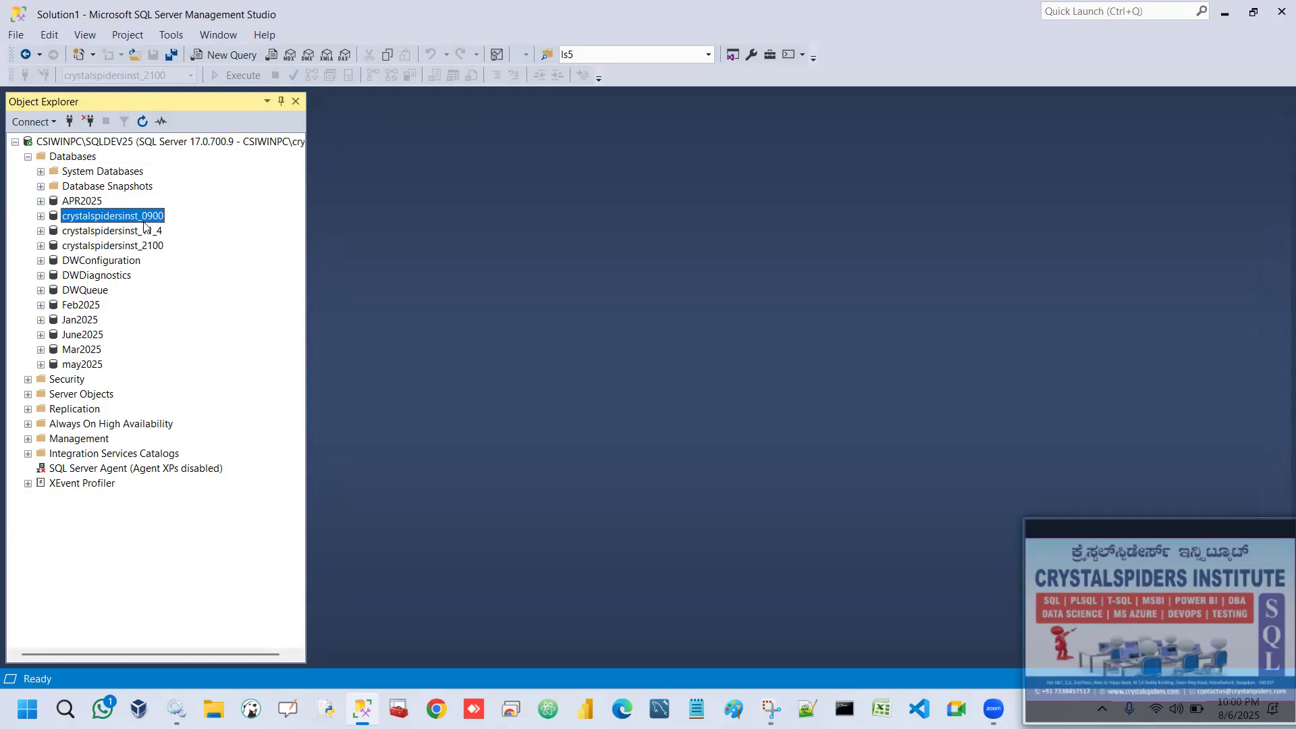
{"action": "right_click", "coordinate": [143, 219]}
{"action": "left_click", "coordinate": [202, 464]}
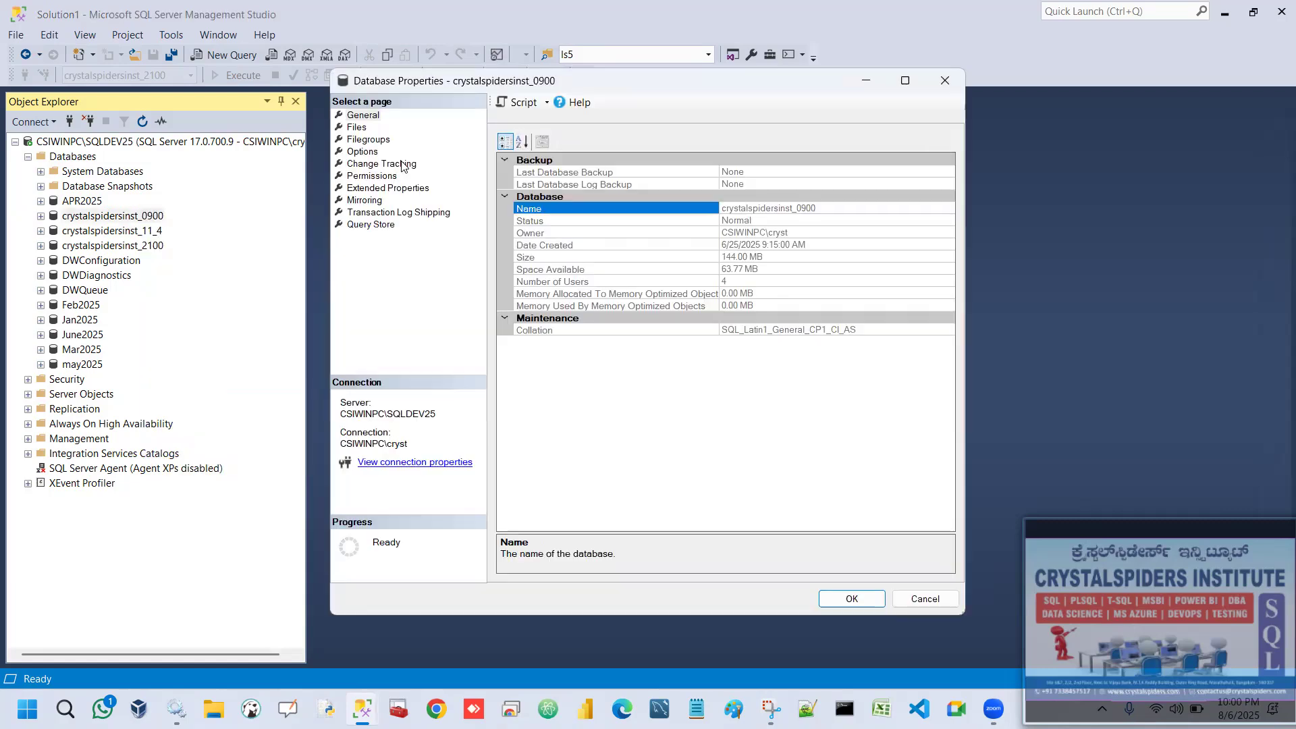
{"action": "left_click", "coordinate": [363, 128]}
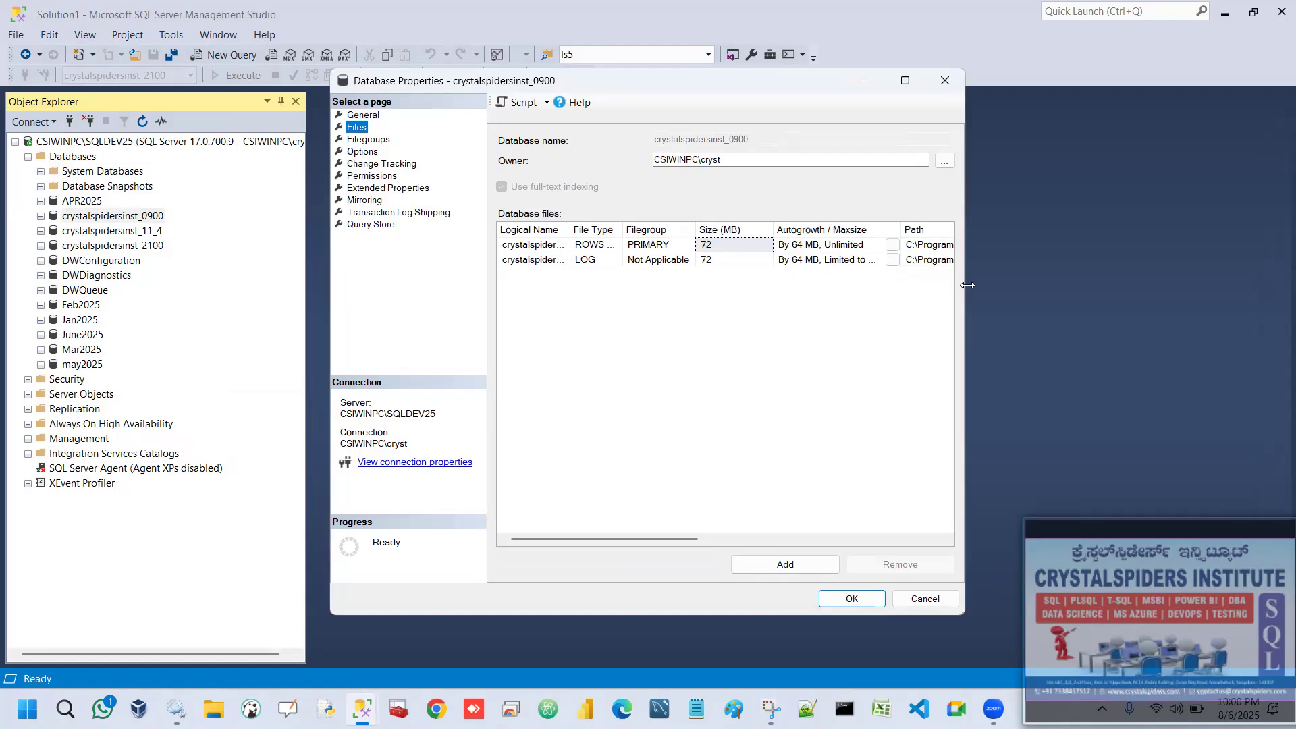
{"action": "left_click_drag", "start_coordinate": [968, 285], "coordinate": [1220, 285]}
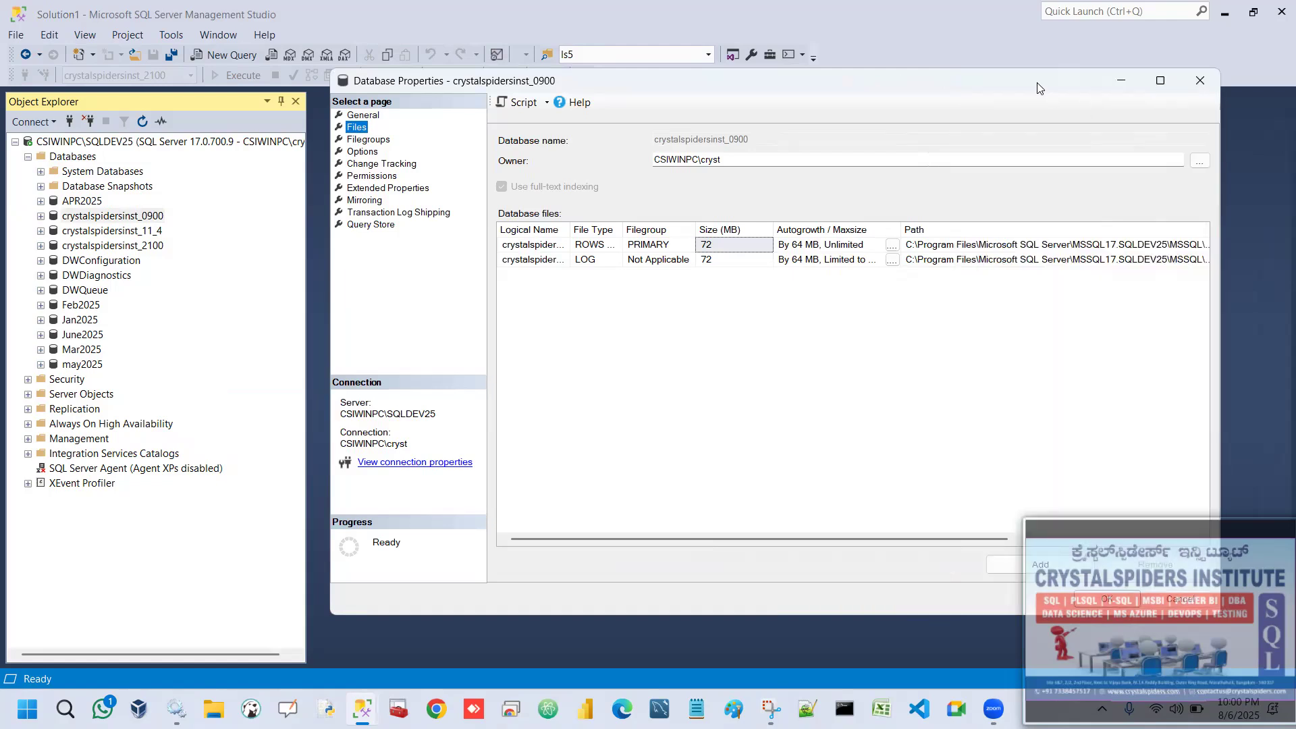
{"action": "left_click_drag", "start_coordinate": [1038, 88], "coordinate": [823, 87]}
{"action": "left_click_drag", "start_coordinate": [1005, 305], "coordinate": [1123, 305]}
{"action": "left_click_drag", "start_coordinate": [1027, 222], "coordinate": [1063, 221]}
Check the folder paths of the crystalspidersinst_0900 data and log files, and close the properties.
{"action": "left_click", "coordinate": [969, 244]}
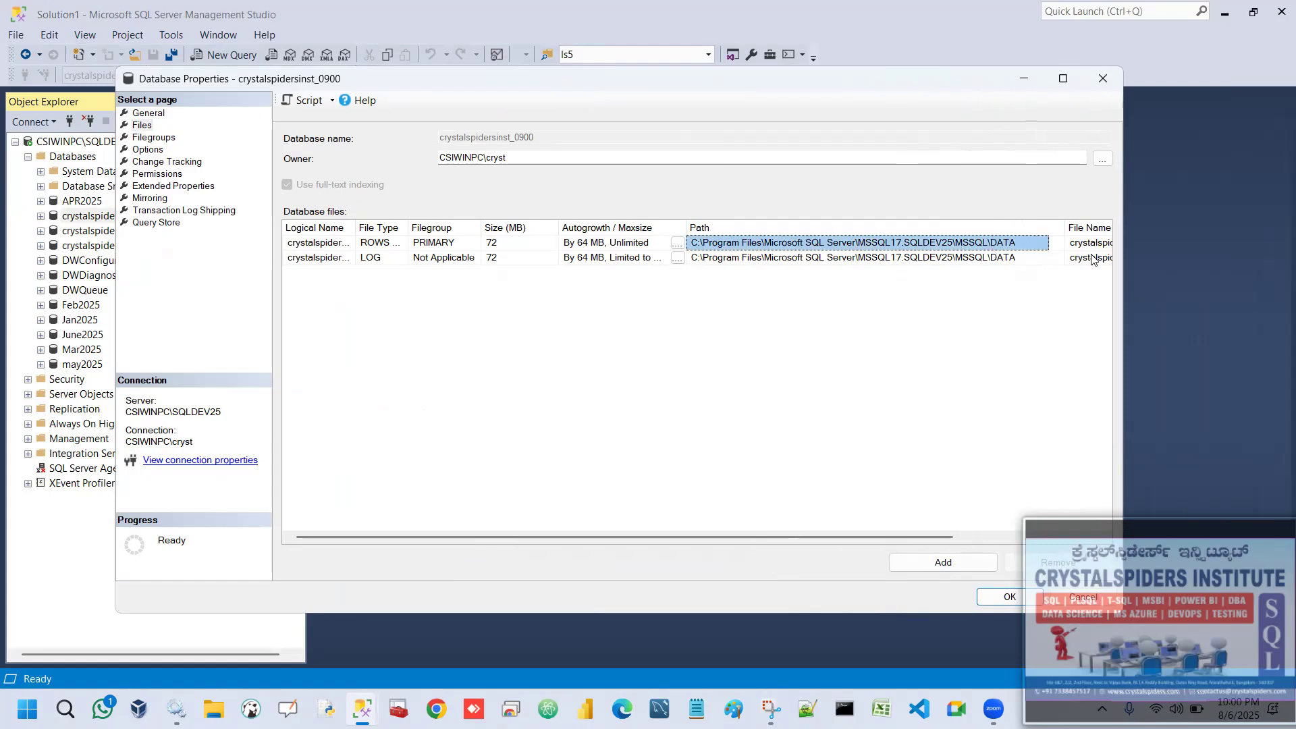
{"action": "left_click", "coordinate": [722, 259]}
{"action": "left_click", "coordinate": [715, 247]}
{"action": "left_click", "coordinate": [721, 260]}
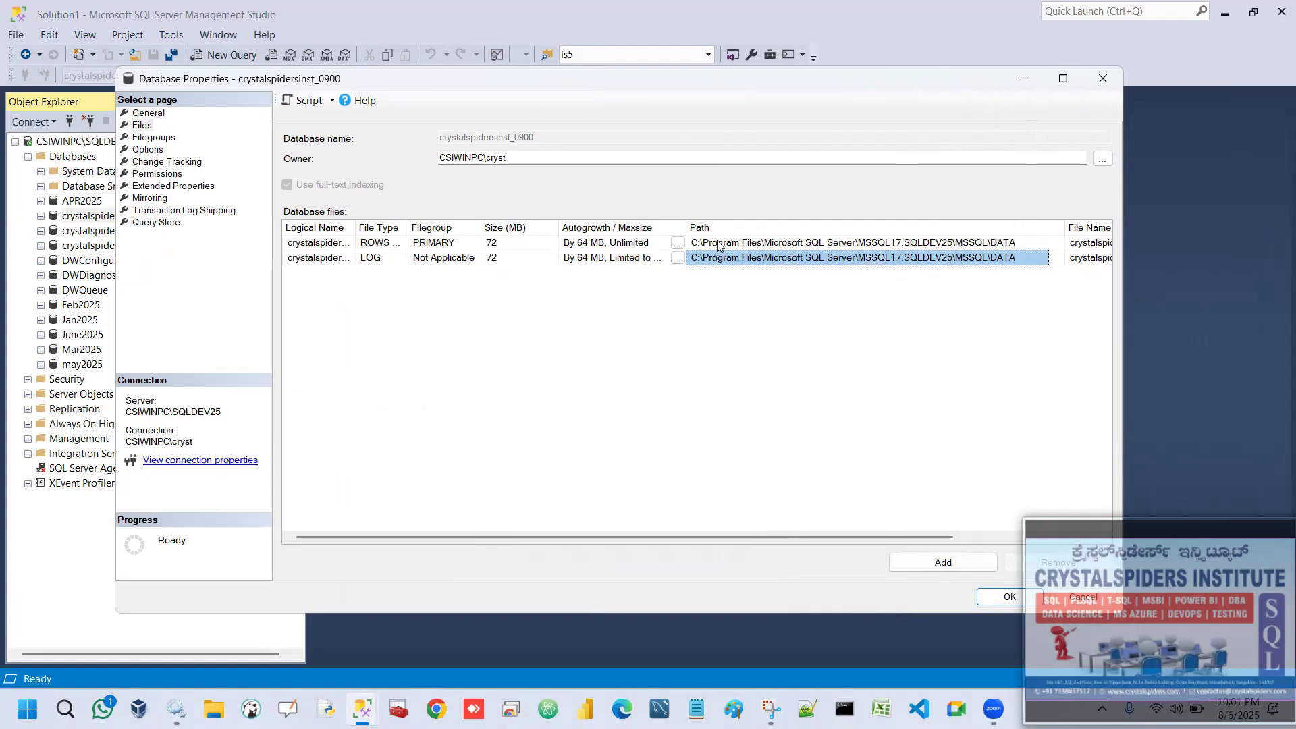
{"action": "left_click", "coordinate": [718, 245]}
{"action": "left_click", "coordinate": [1102, 78]}
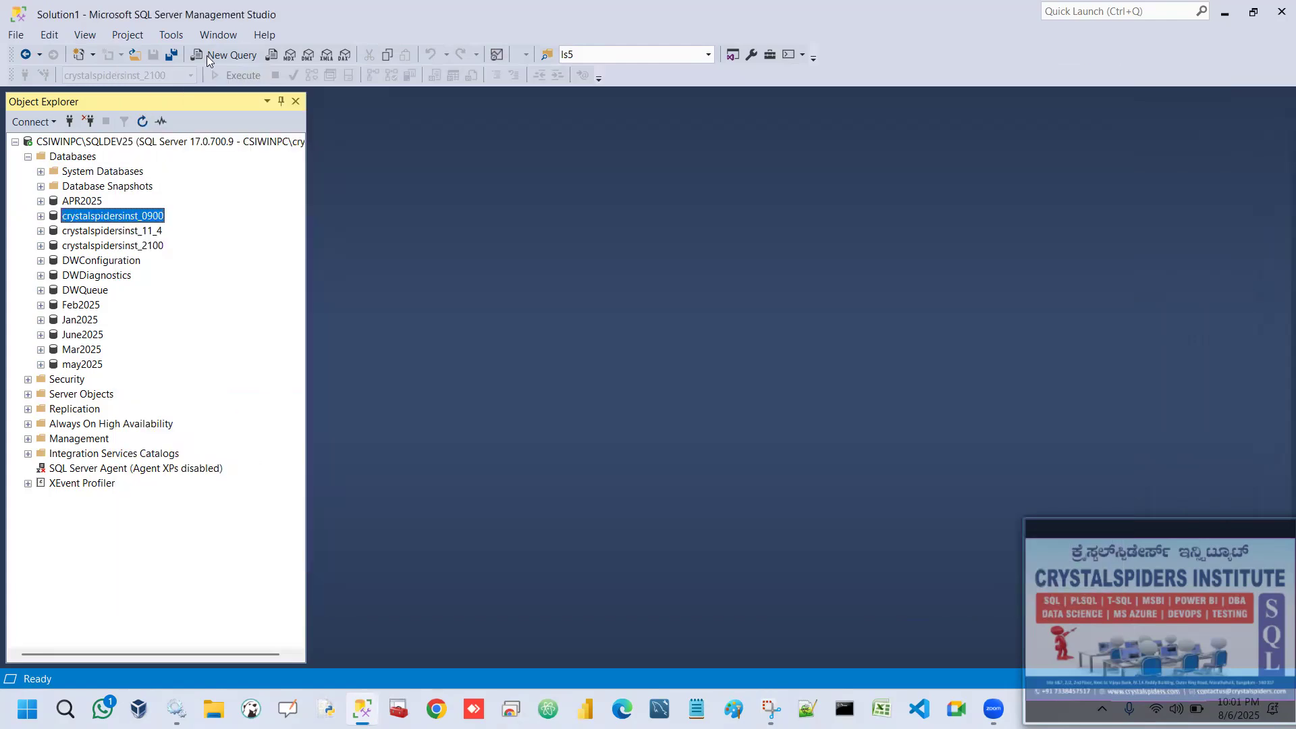
In a new query, write and run sp_helpfile for crystalspidersinst_0900, with go after both the use statement and the procedure call.
{"action": "type", "text": "use crystalspidersinst_0900"}
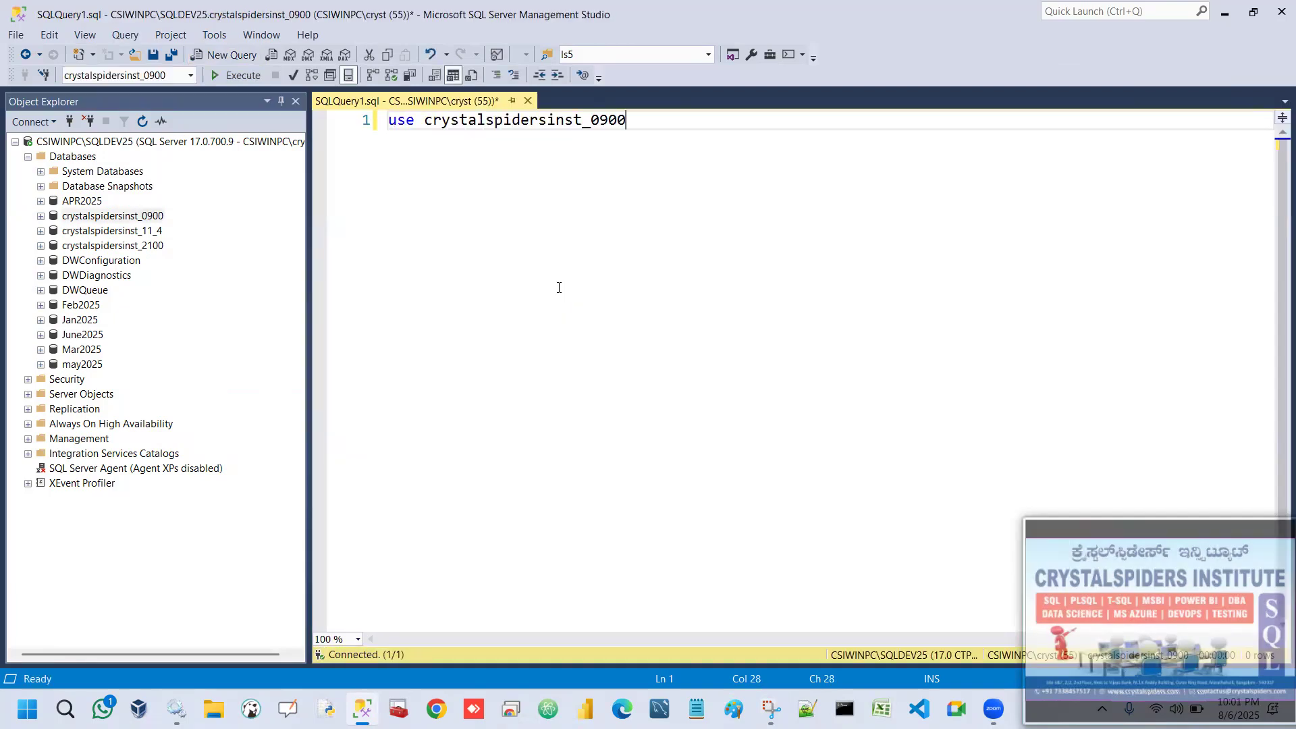
{"action": "key", "text": "Return"}
{"action": "type", "text": "go"}
{"action": "key", "text": "Return"}
{"action": "type", "text": "sp_helpfile"}
{"action": "key", "text": "Return"}
{"action": "type", "text": "go"}
{"action": "key", "text": "Return"}
{"action": "key", "text": "ctrl+a"}
{"action": "left_click", "coordinate": [245, 75]}
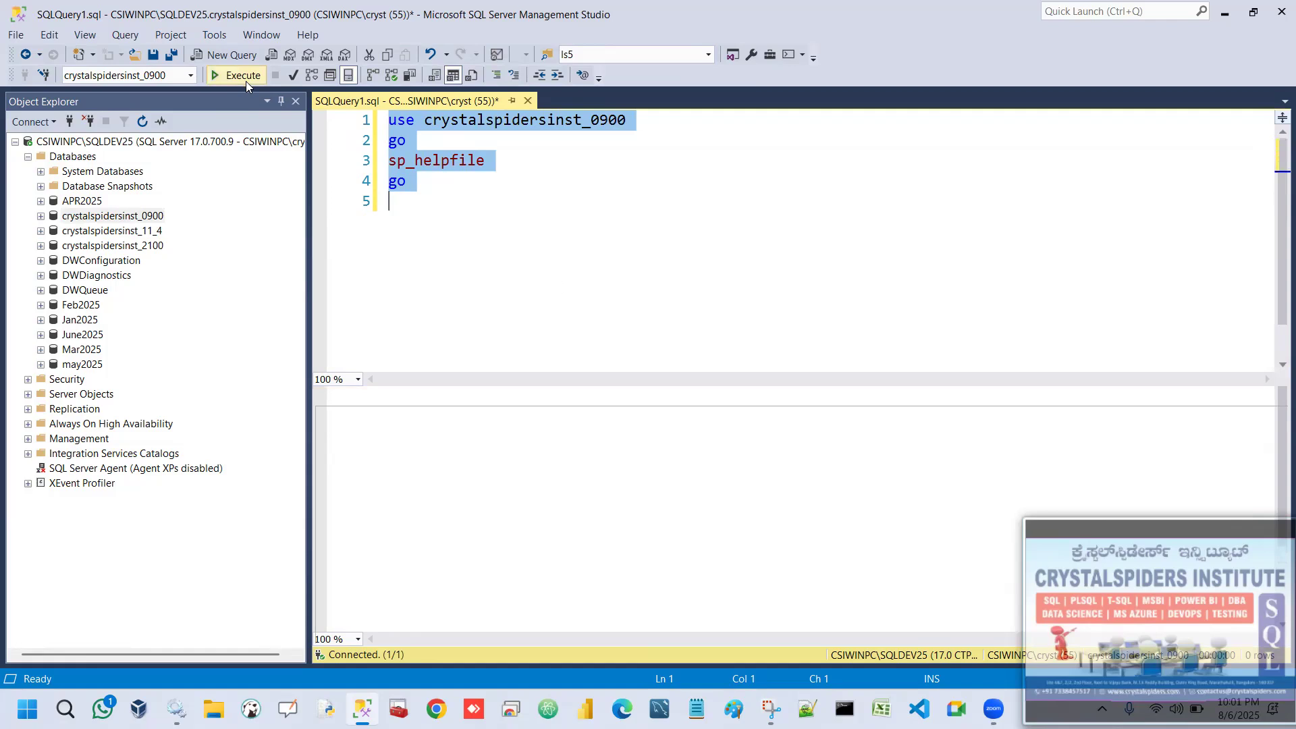
Copy both filename values from the results into a /* */ comment block below the query.
{"action": "left_click_drag", "start_coordinate": [600, 427], "coordinate": [599, 445]}
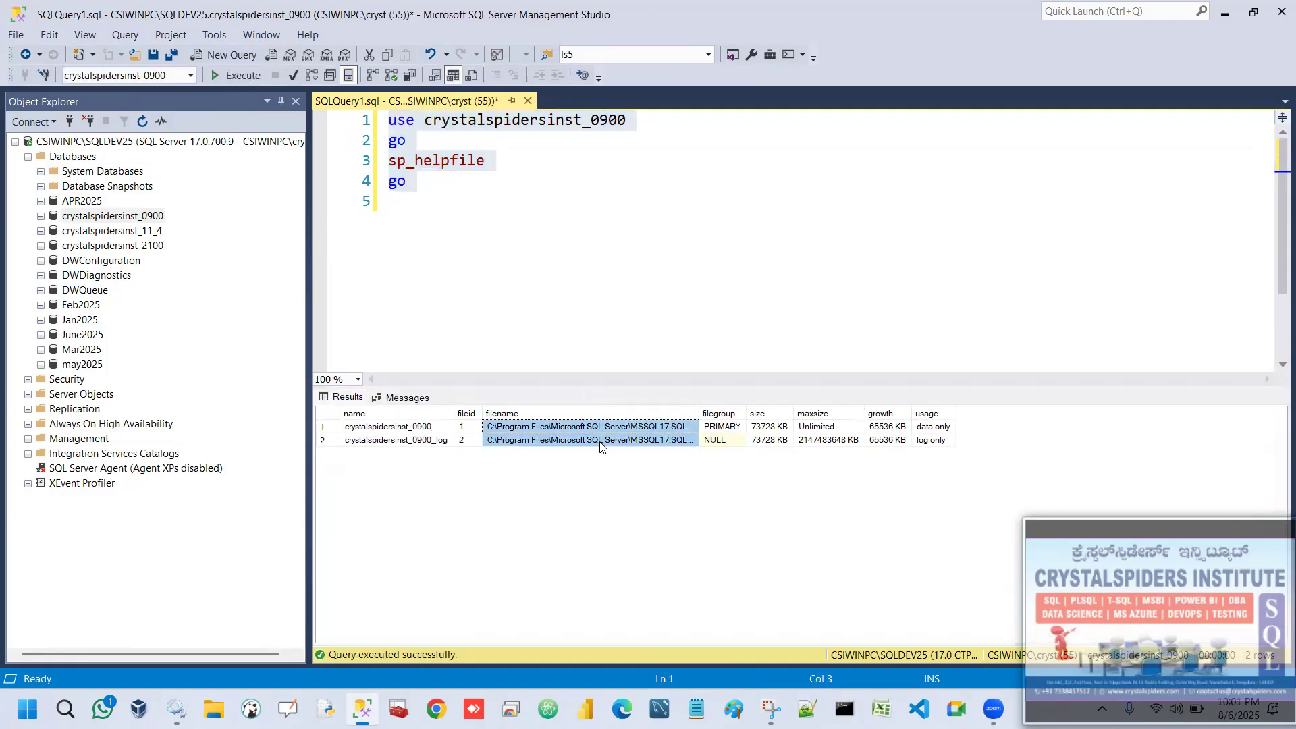
{"action": "left_click", "coordinate": [547, 285]}
{"action": "key", "text": "Return"}
{"action": "type", "text": "/"}
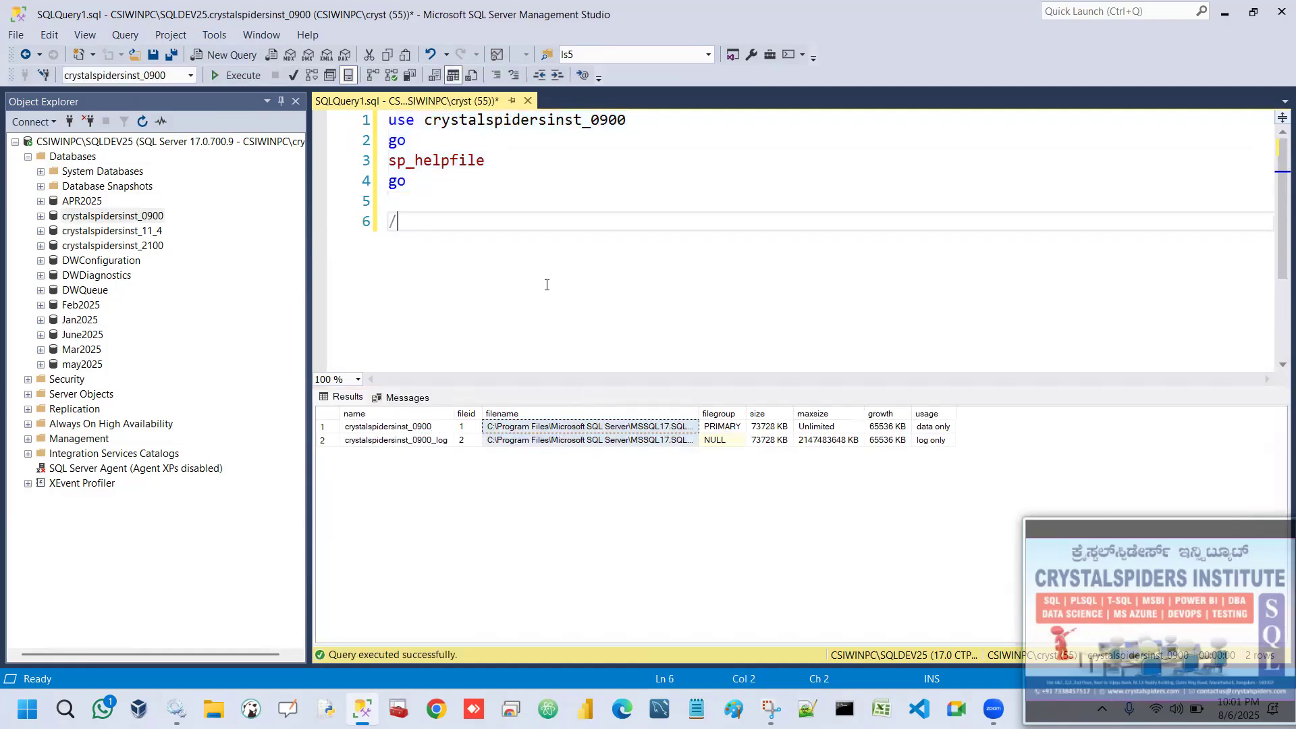
{"action": "type", "text": "**/"}
{"action": "key", "text": "Left"}
{"action": "key", "text": "Left"}
{"action": "key", "text": "Return"}
{"action": "key", "text": "Return"}
{"action": "key", "text": "Up"}
{"action": "type", "text": "C:\\Program Files\\Microsoft SQL Server\\MSSQL17.SQLDEV25\\MSSQL\\DATA\\crystalspidersinst_0900.mdf C:\\Program Files\\Microsoft SQL Server\\MSSQL17.SQLDEV25\\MSSQL\\DATA\\crystalspidersinst_0900_log.ldf"}
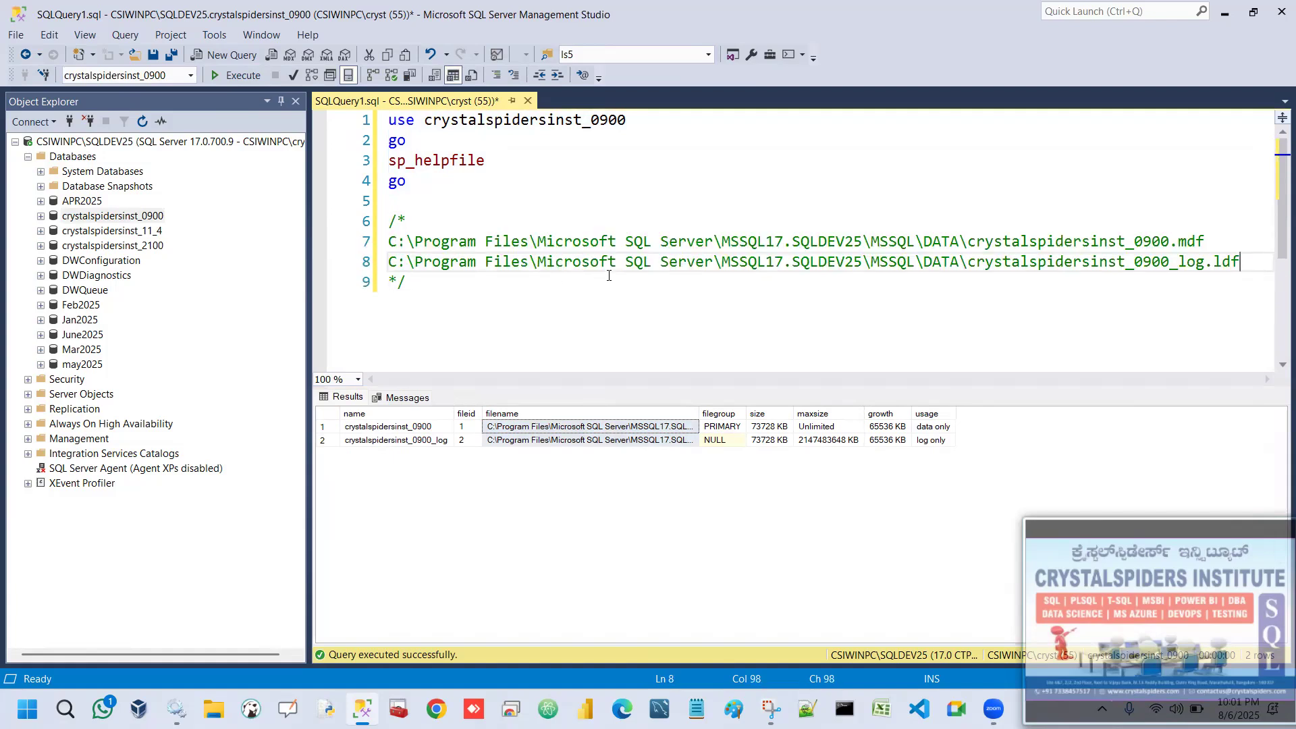
Detach the crystalspidersinst_0900 database with Drop Connections and Update Statistics enabled, and refresh the Databases list.
{"action": "left_click", "coordinate": [90, 158]}
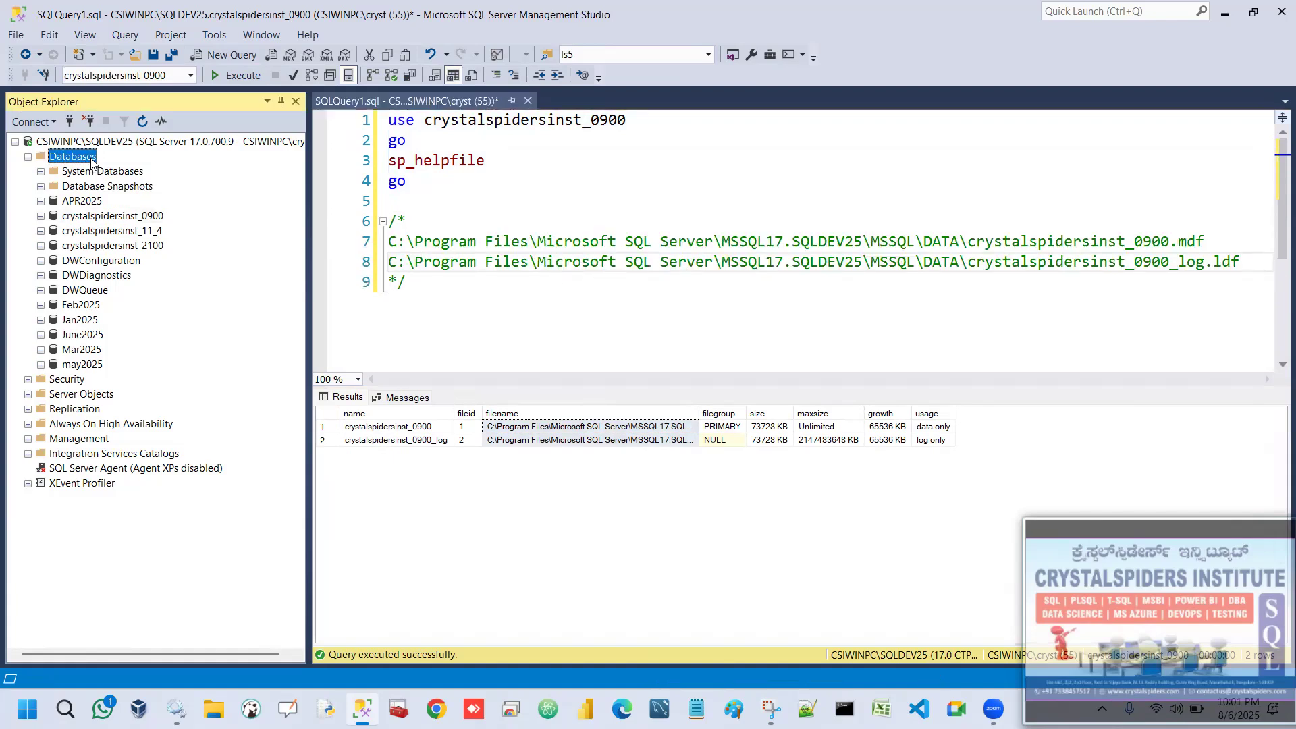
{"action": "right_click", "coordinate": [129, 217]}
{"action": "mouse_move", "coordinate": [270, 281]}
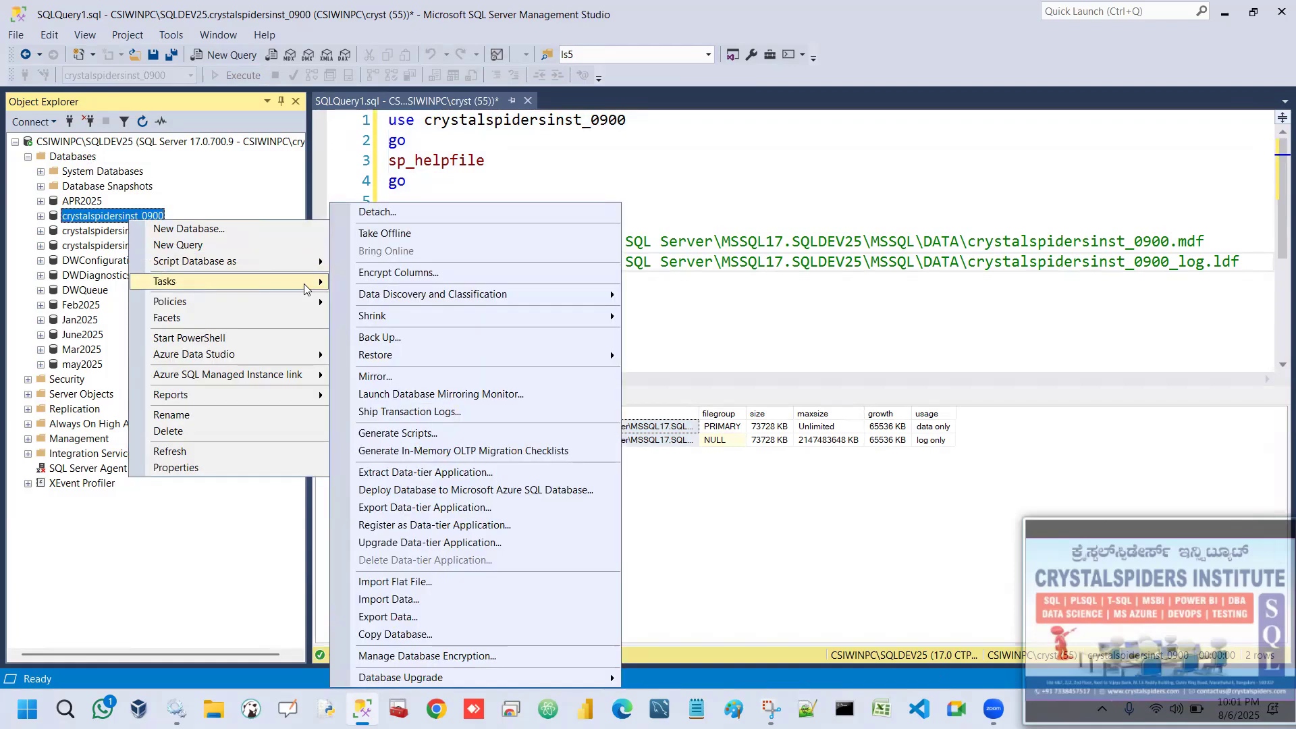
{"action": "left_click", "coordinate": [422, 215]}
{"action": "left_click", "coordinate": [626, 172]}
{"action": "left_click_drag", "start_coordinate": [655, 158], "coordinate": [786, 153]}
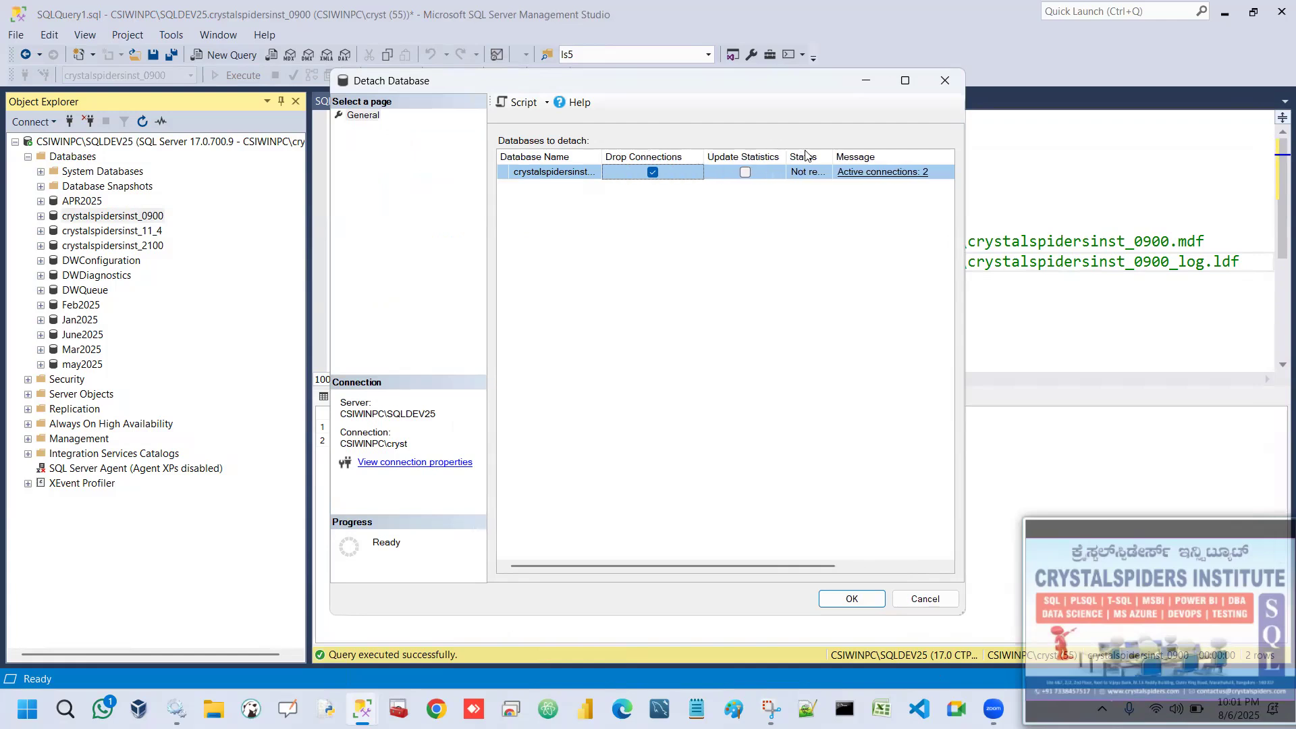
{"action": "left_click", "coordinate": [745, 173]}
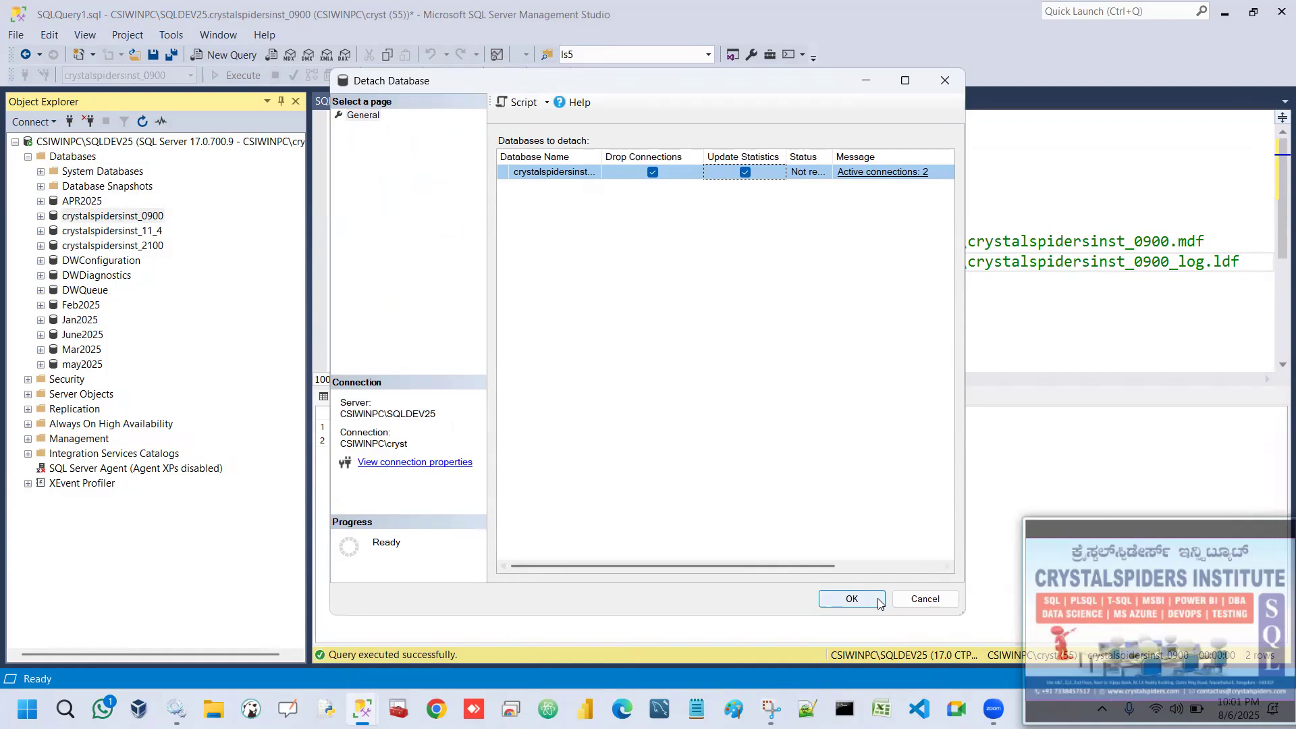
{"action": "left_click", "coordinate": [852, 598]}
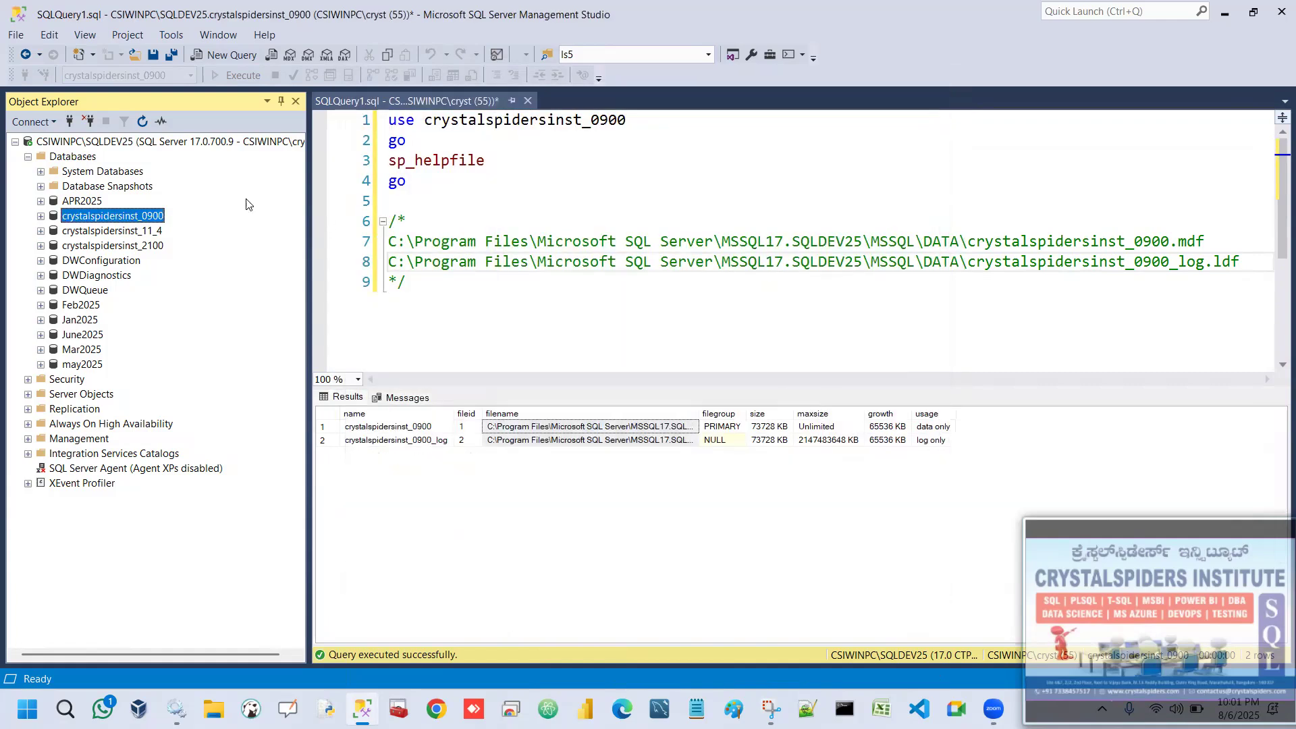
{"action": "left_click", "coordinate": [87, 157]}
{"action": "left_click", "coordinate": [142, 121]}
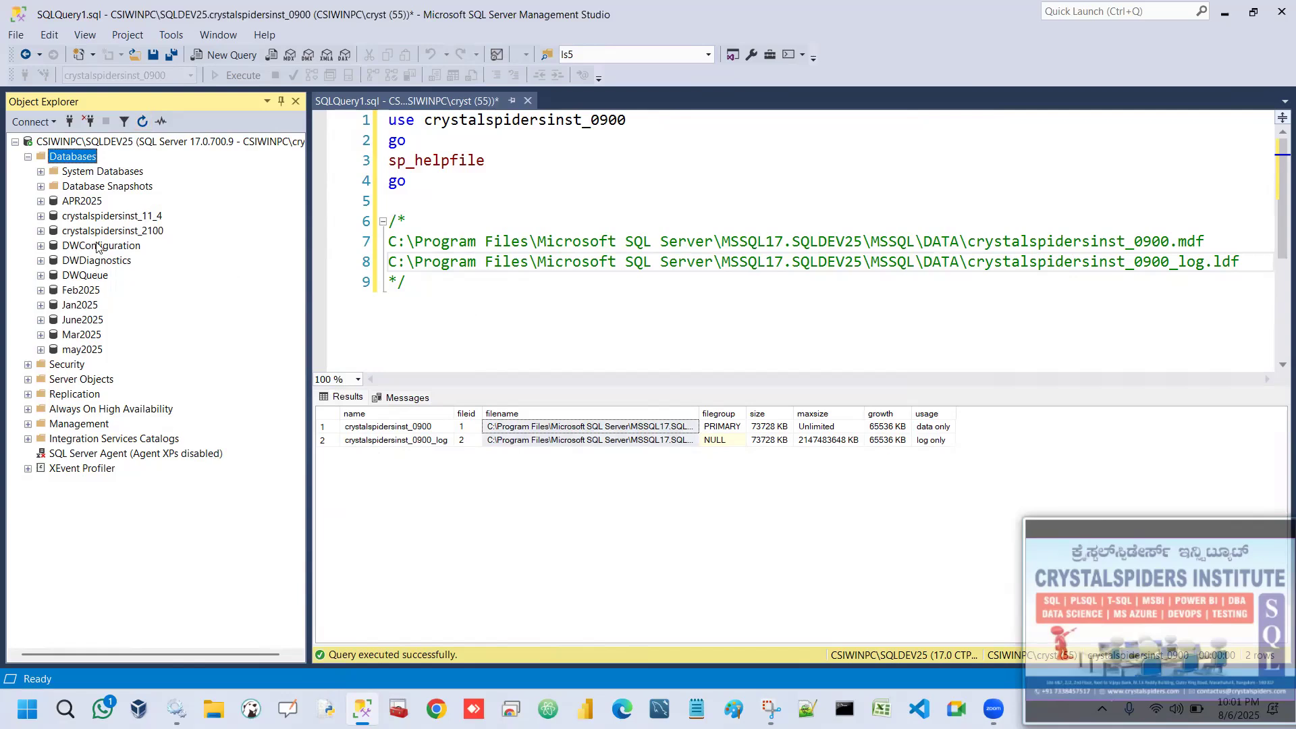
Copy the folder path C:\Program Files\Microsoft SQL Server\MSSQL17.SQLDEV25\MSSQL\DATA from the comment and open it in File Explorer.
{"action": "left_click", "coordinate": [479, 305]}
{"action": "left_click_drag", "start_coordinate": [391, 241], "coordinate": [964, 245]}
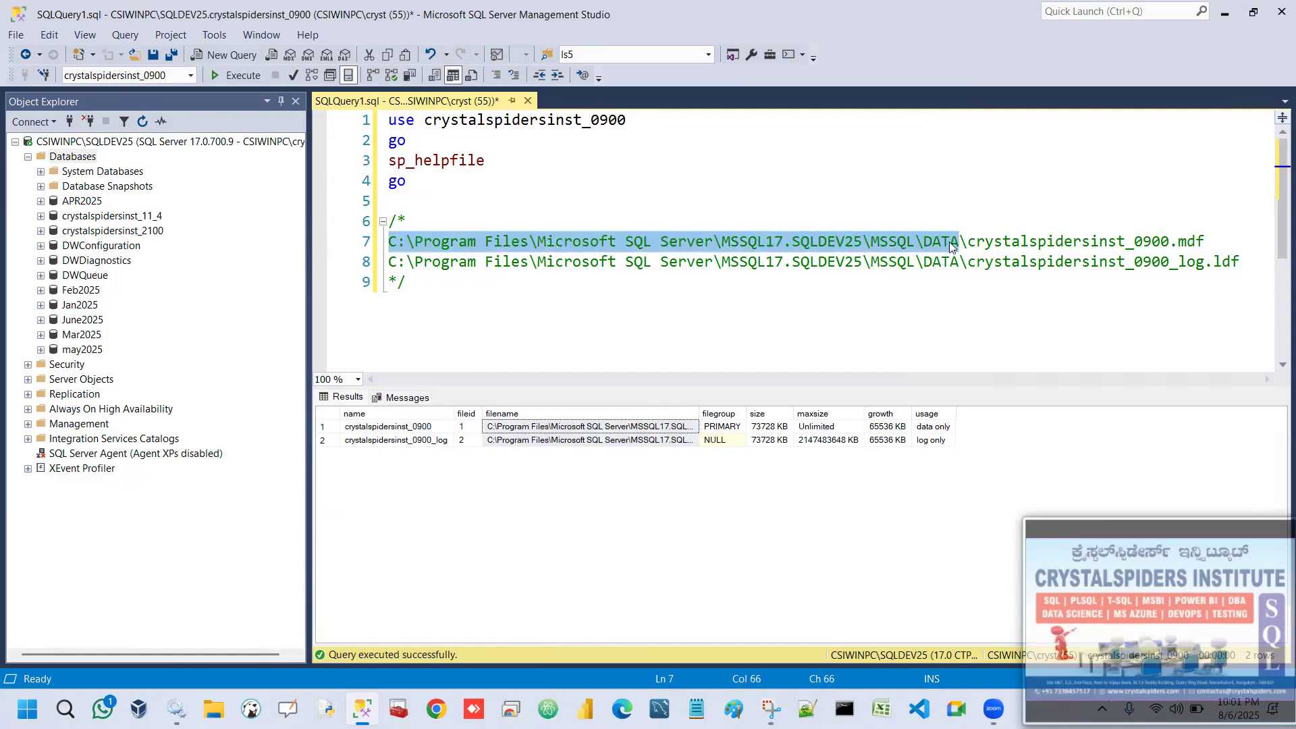
{"action": "right_click", "coordinate": [929, 241]}
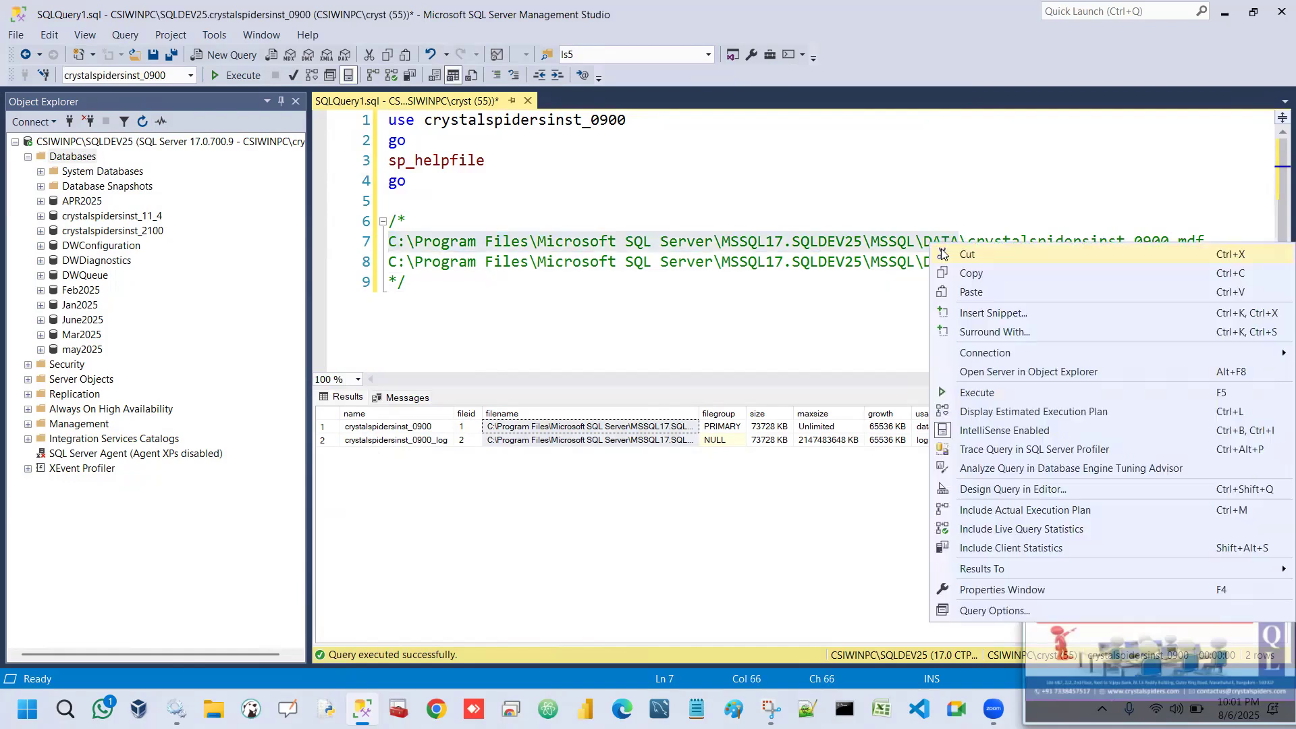
{"action": "left_click", "coordinate": [958, 273]}
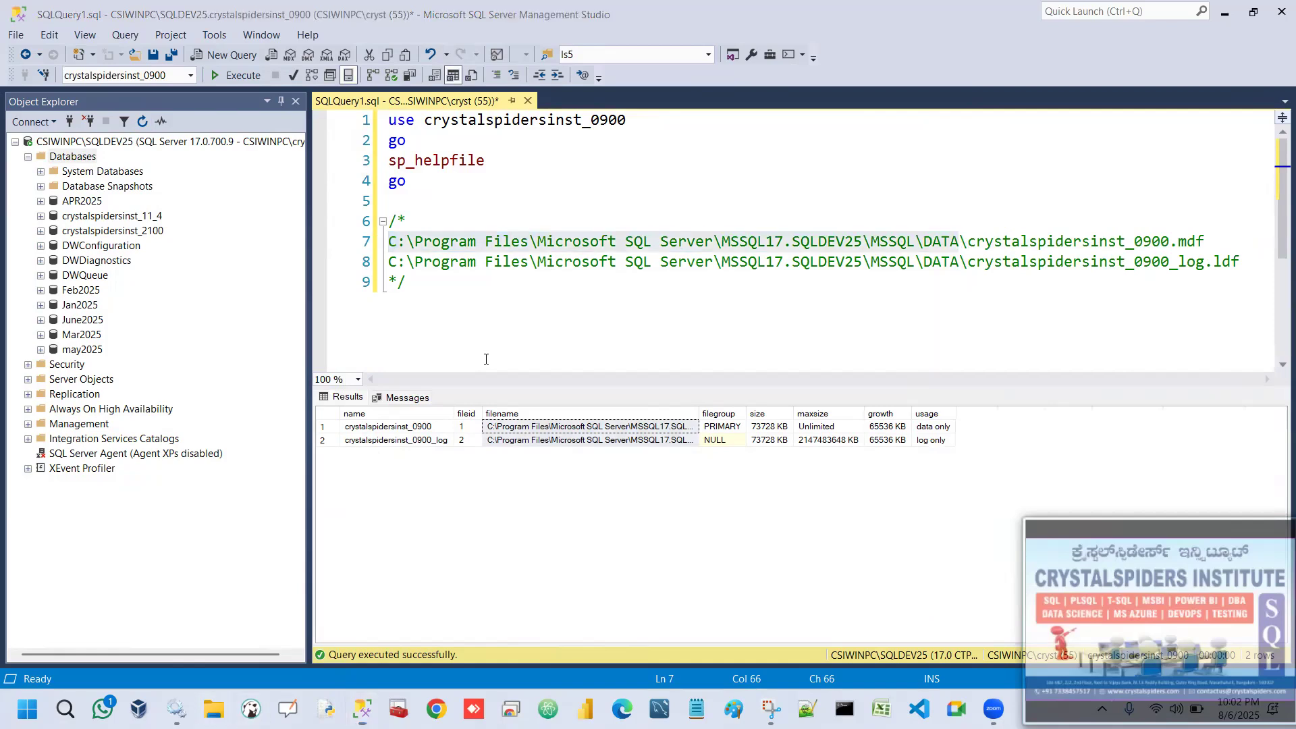
{"action": "key", "text": "super+e"}
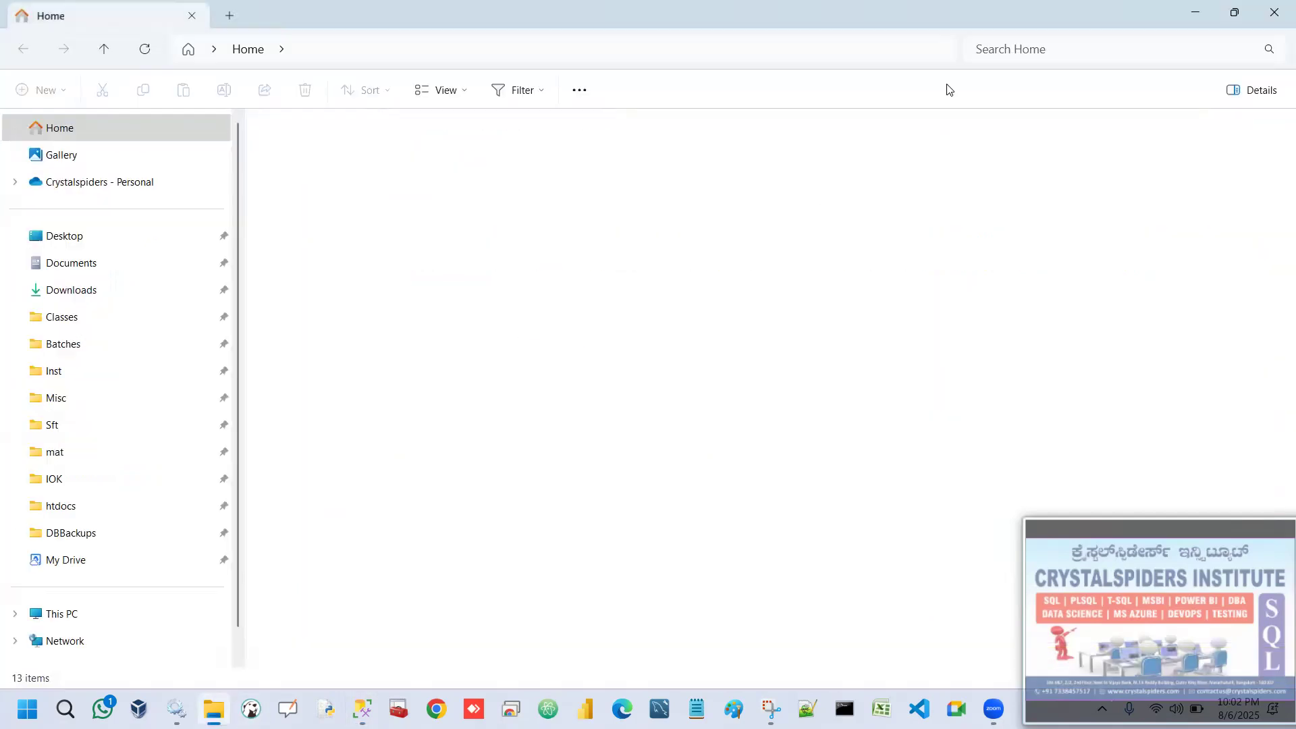
{"action": "left_click", "coordinate": [640, 49]}
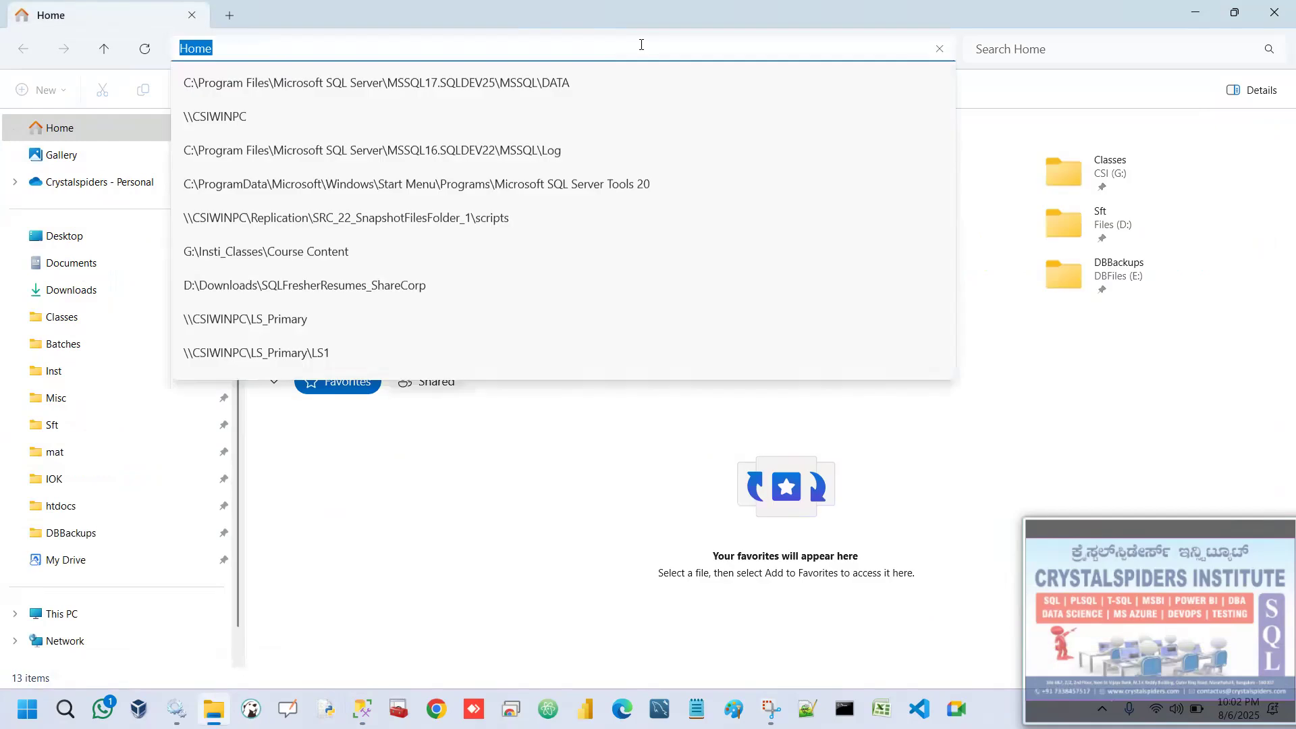
{"action": "key", "text": "ctrl+v"}
{"action": "key", "text": "Return"}
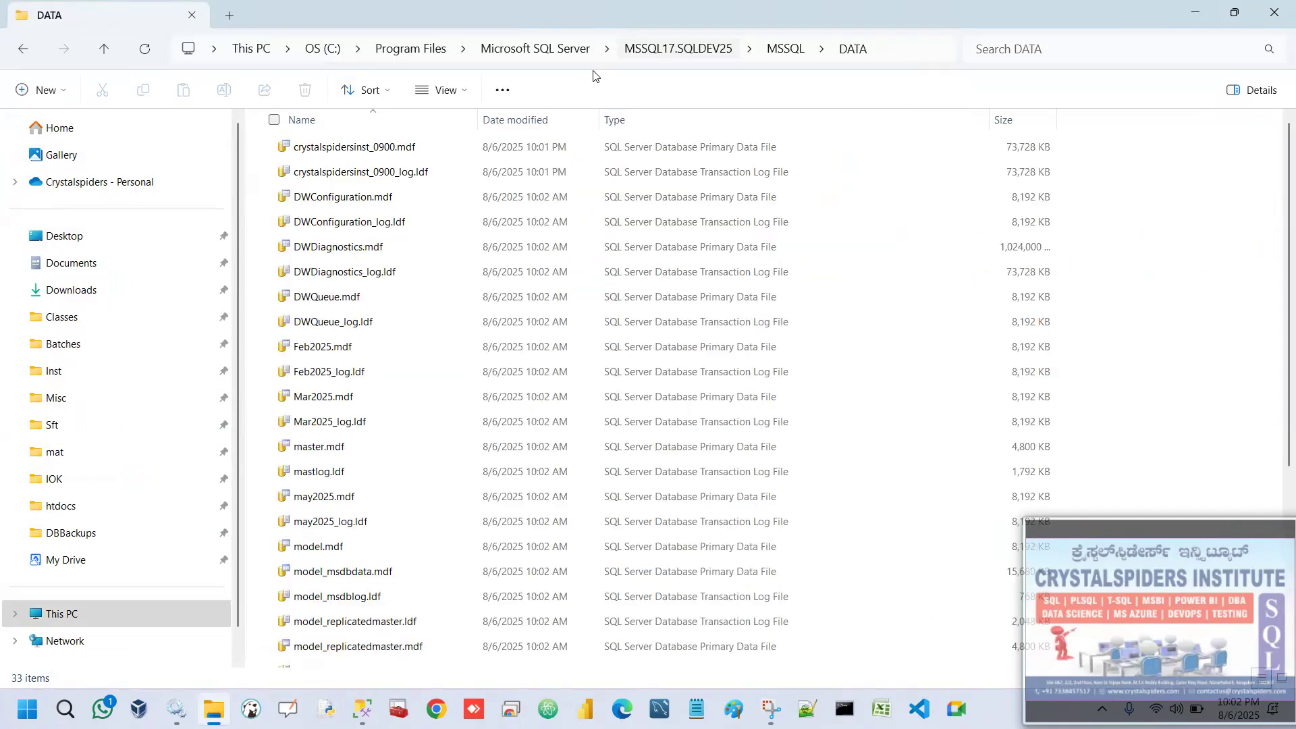
Copy crystalspidersinst_0900.mdf and crystalspidersinst_0900_log.ldf into the SQLDEV25 folder on the E: drive.
{"action": "left_click", "coordinate": [413, 158]}
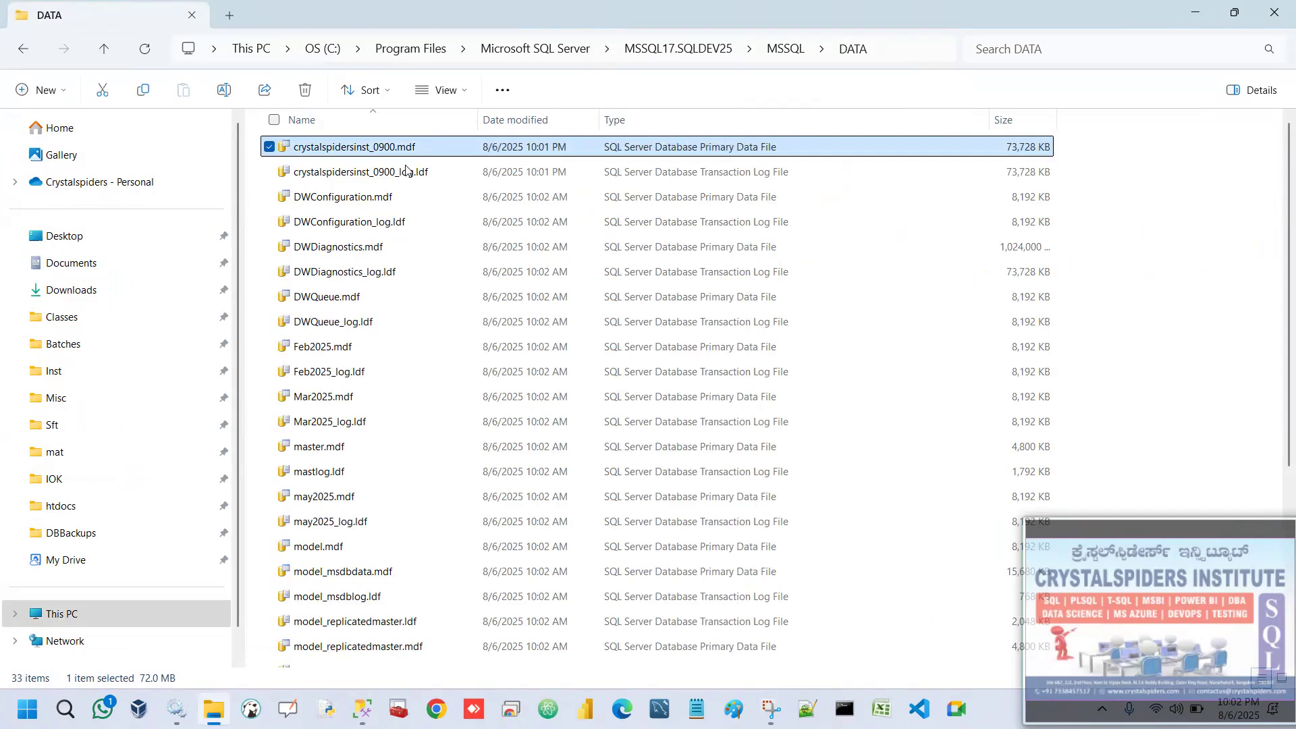
{"action": "left_click", "coordinate": [331, 168], "text": "ctrl"}
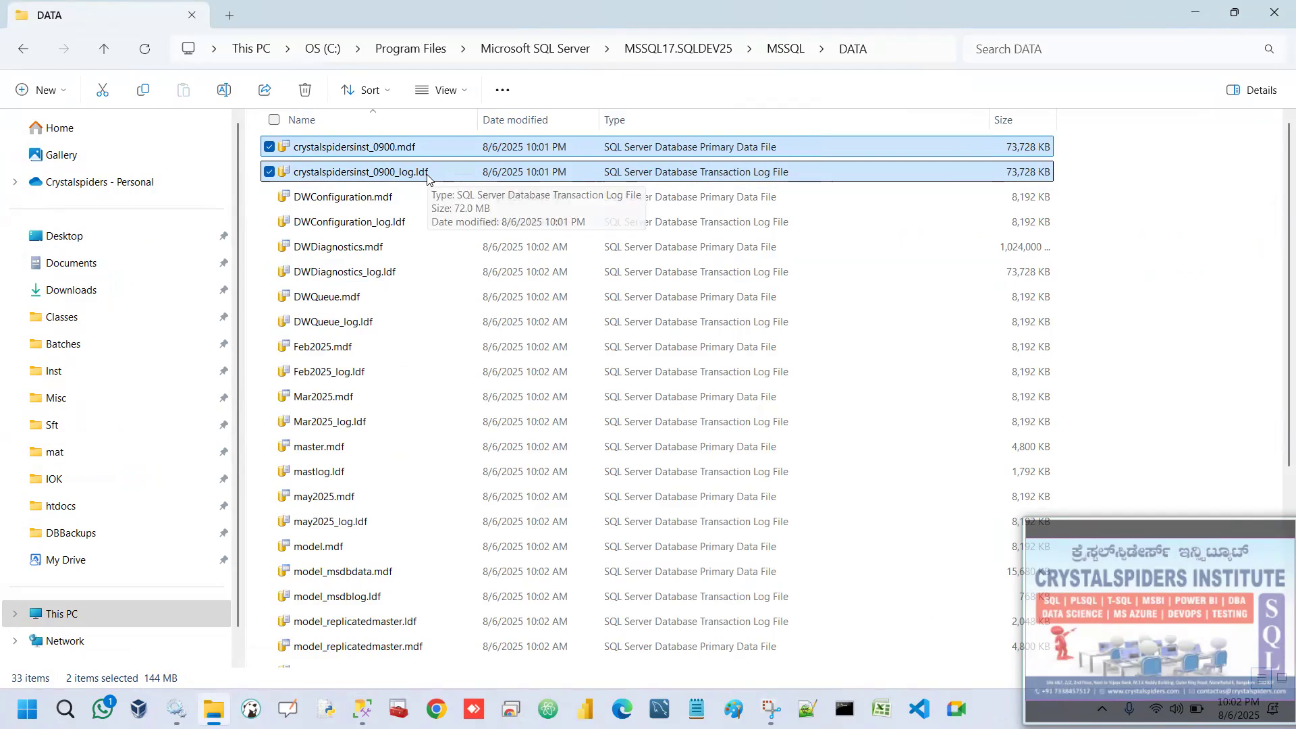
{"action": "key", "text": "ctrl+c"}
{"action": "left_click", "coordinate": [84, 611]}
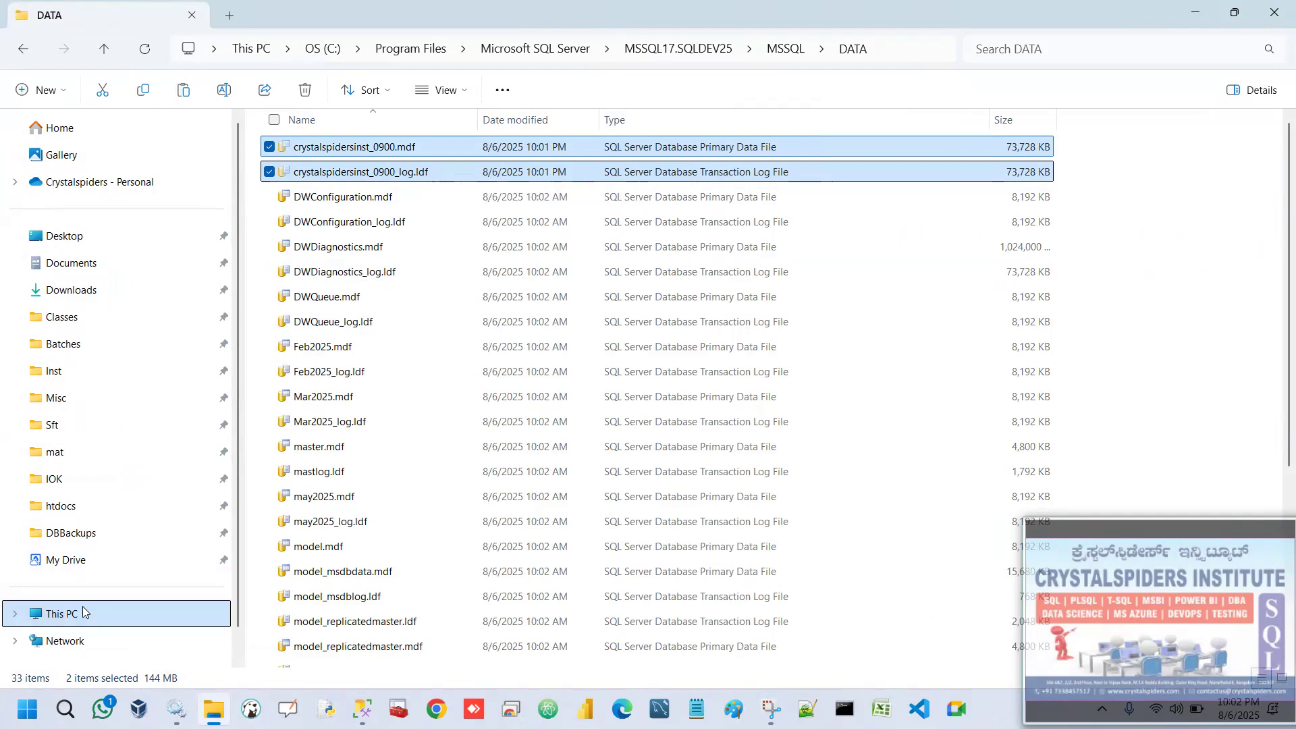
{"action": "double_click", "coordinate": [770, 160]}
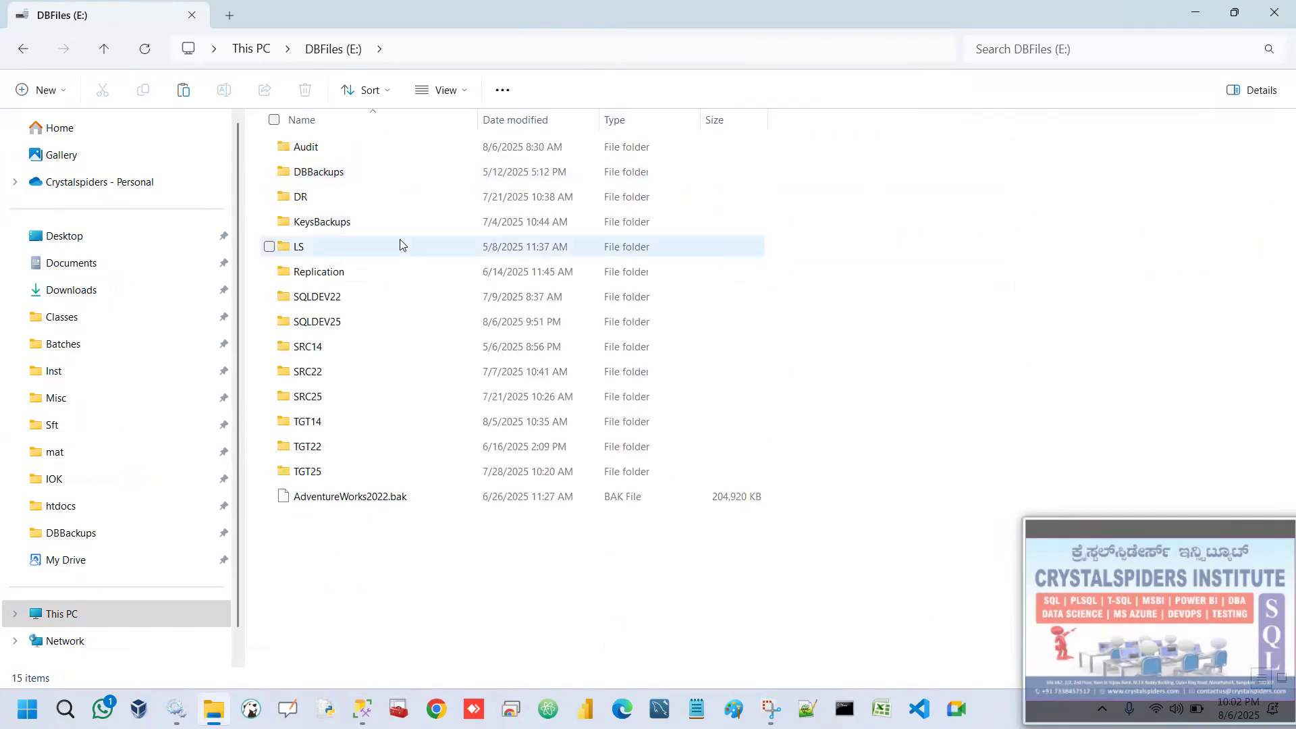
{"action": "left_click", "coordinate": [339, 324]}
{"action": "double_click", "coordinate": [339, 323]}
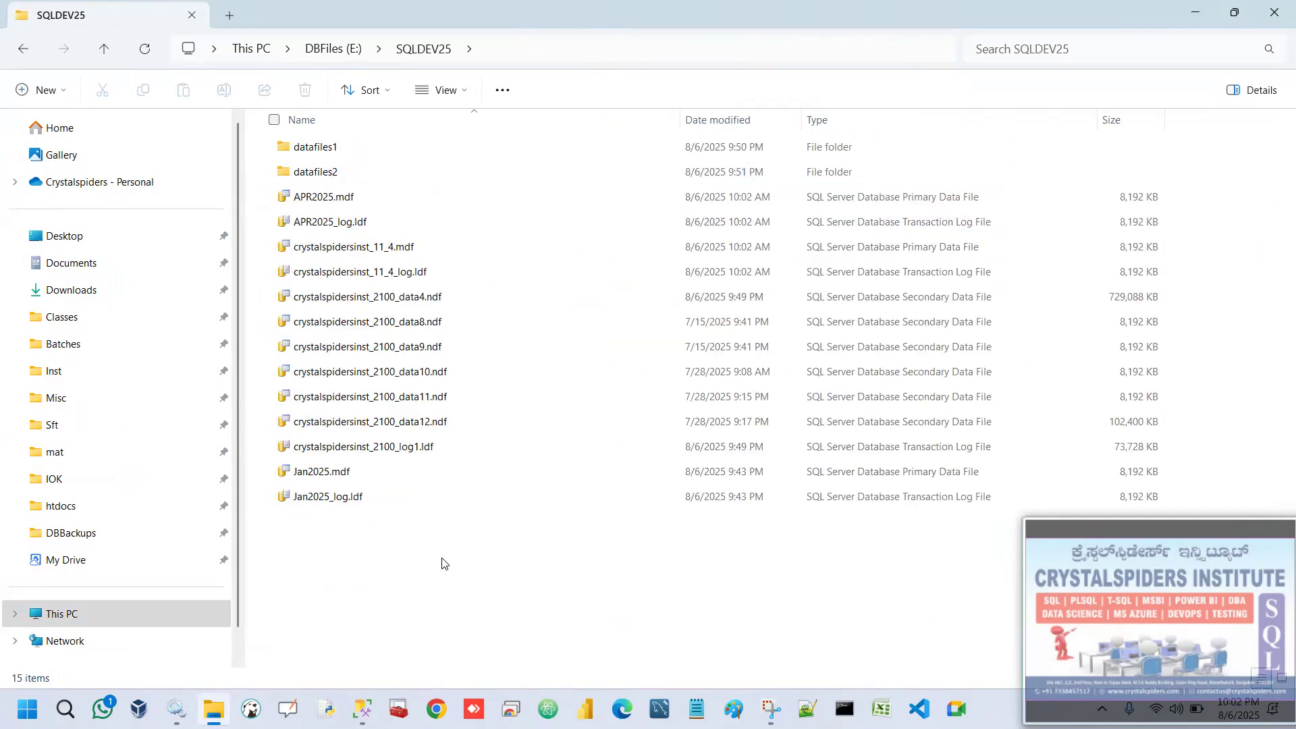
{"action": "key", "text": "ctrl+v"}
{"action": "left_click", "coordinate": [391, 594]}
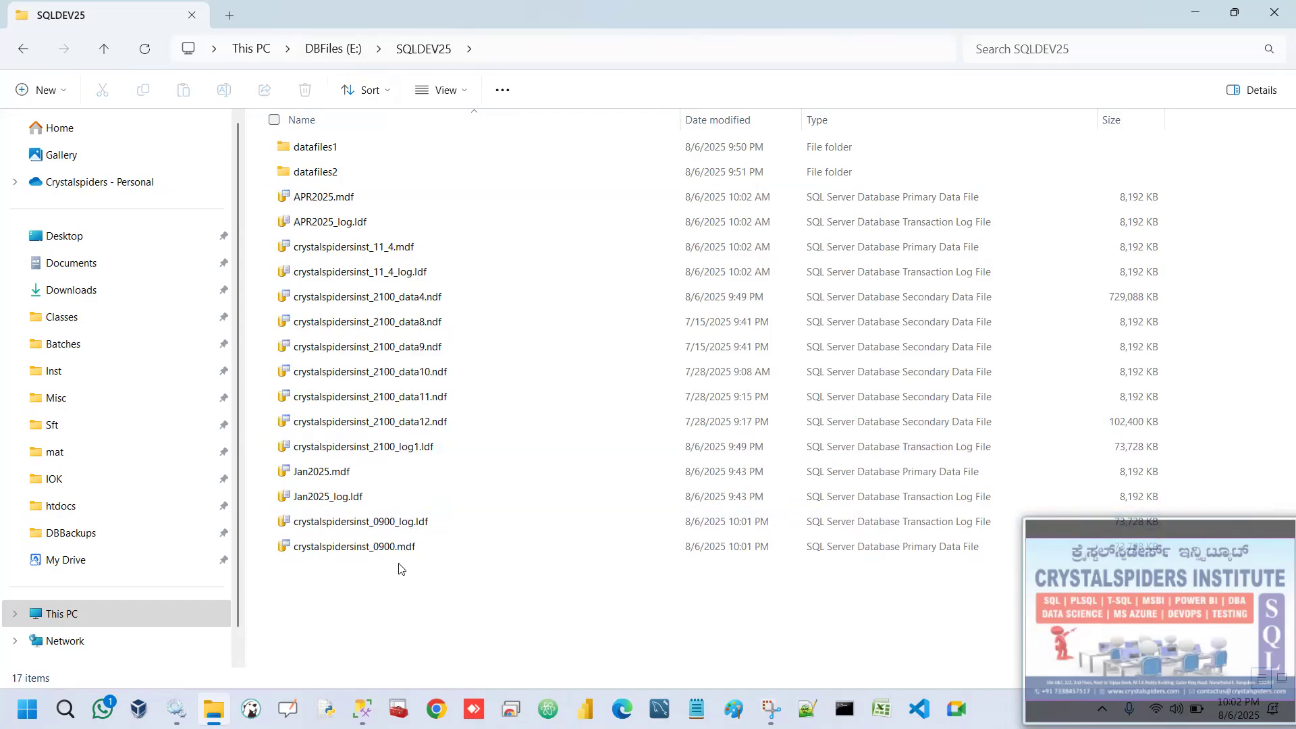
Switch to SQL Server Management Studio and add E:\SQLDEV25\crystalspidersinst_0900.mdf as a database to attach.
{"action": "left_click", "coordinate": [1196, 18]}
{"action": "left_click", "coordinate": [425, 311]}
{"action": "right_click", "coordinate": [81, 160]}
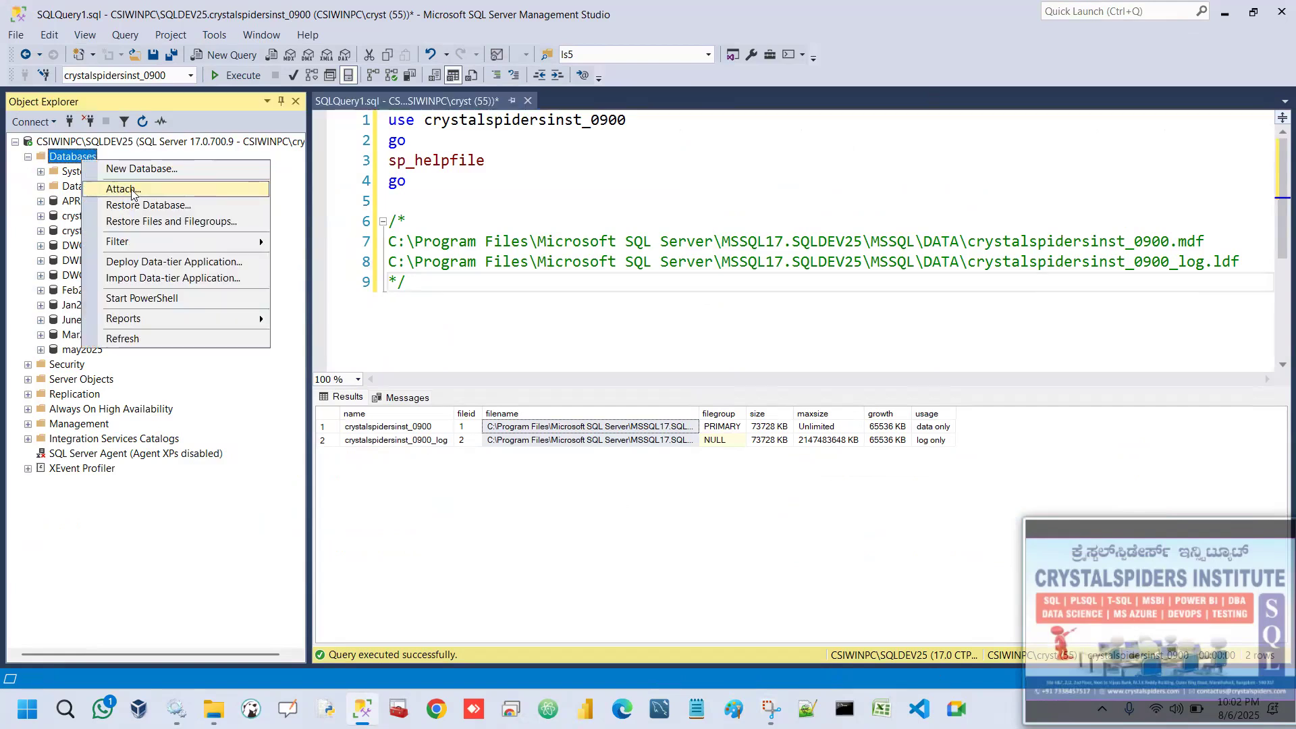
{"action": "left_click", "coordinate": [132, 193]}
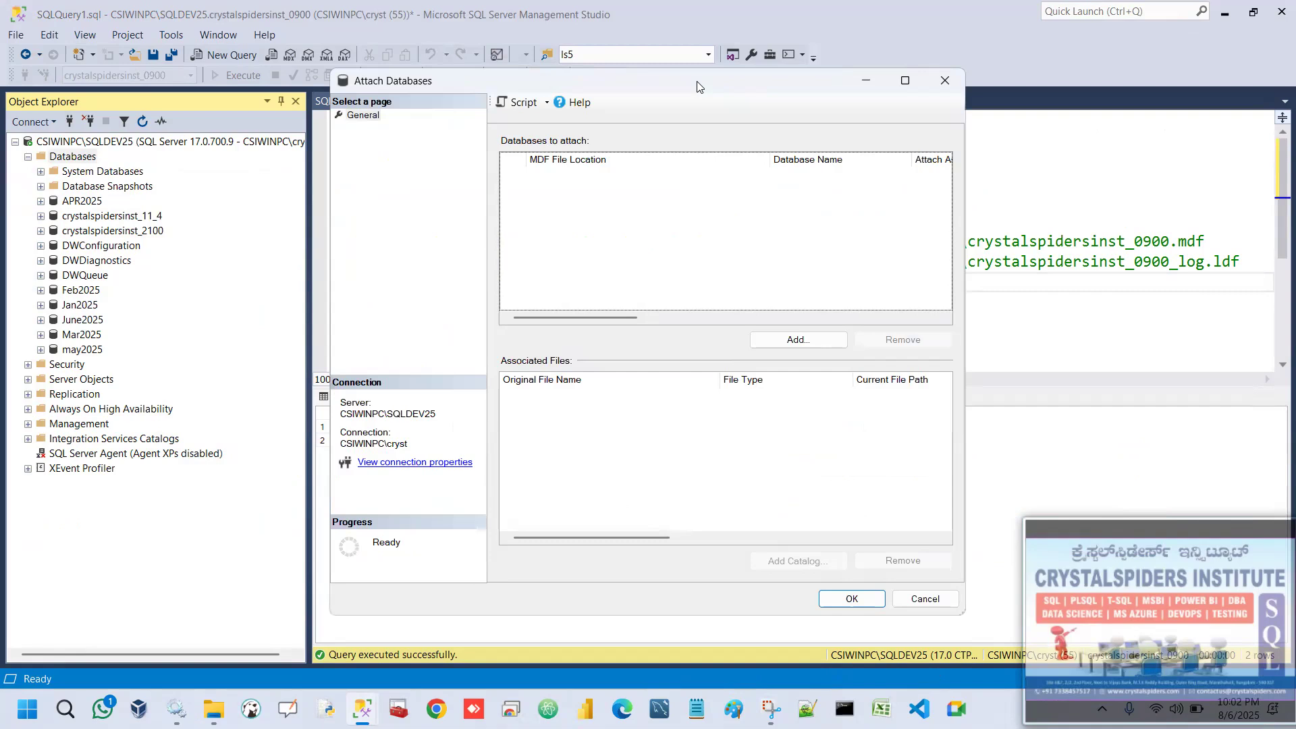
{"action": "left_click_drag", "start_coordinate": [697, 87], "coordinate": [500, 58]}
{"action": "left_click", "coordinate": [602, 311]}
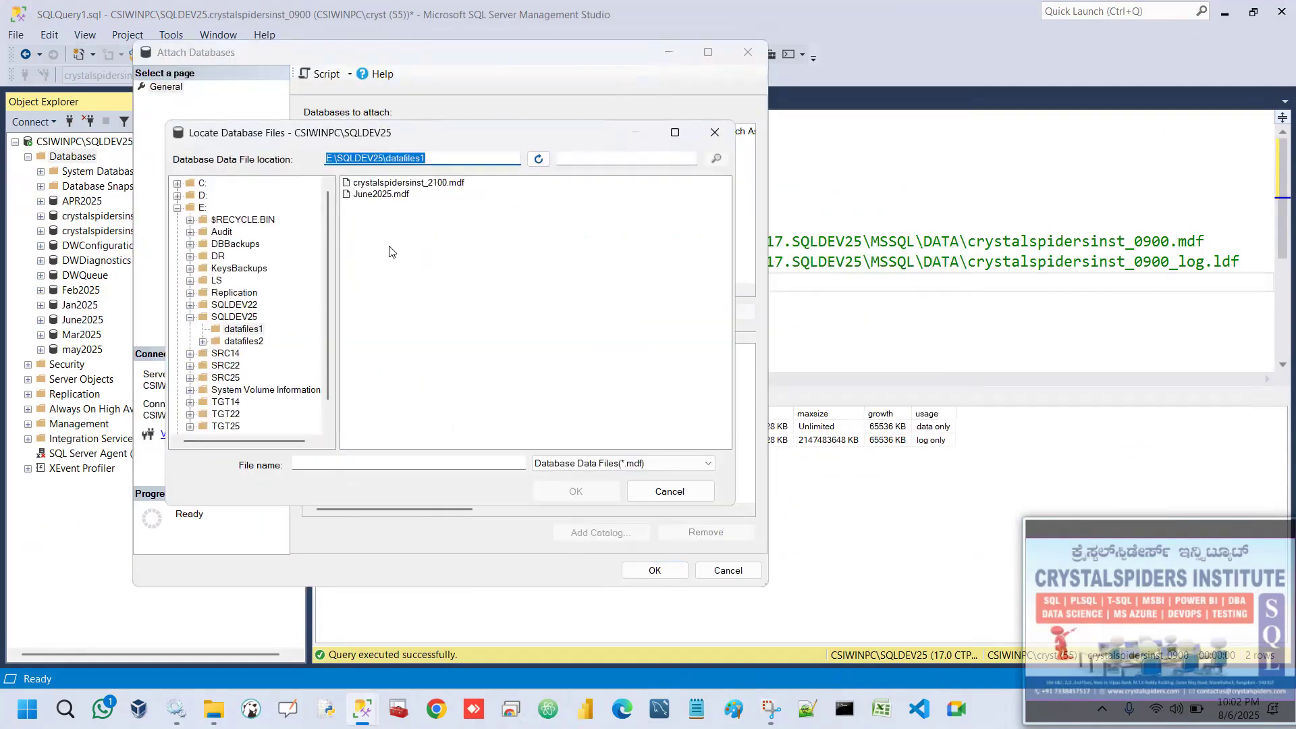
{"action": "left_click", "coordinate": [235, 318]}
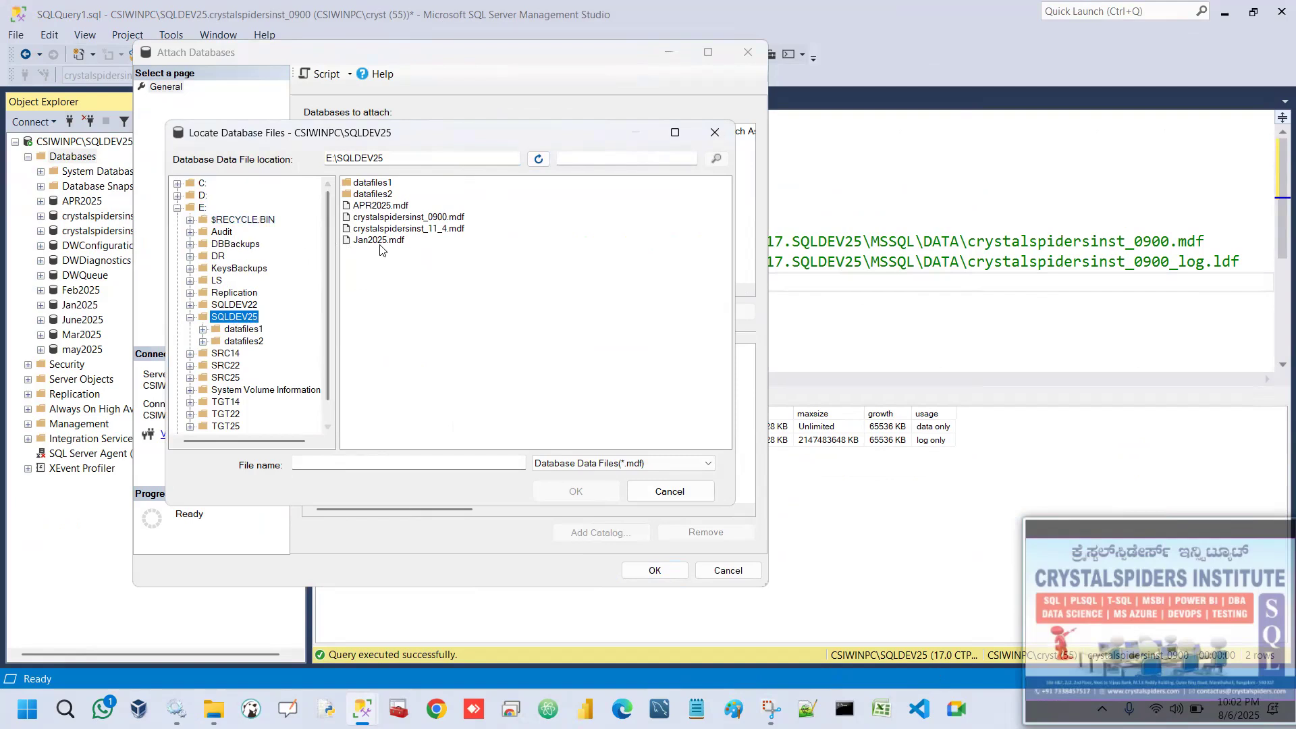
{"action": "left_click", "coordinate": [436, 220]}
{"action": "left_click", "coordinate": [597, 493]}
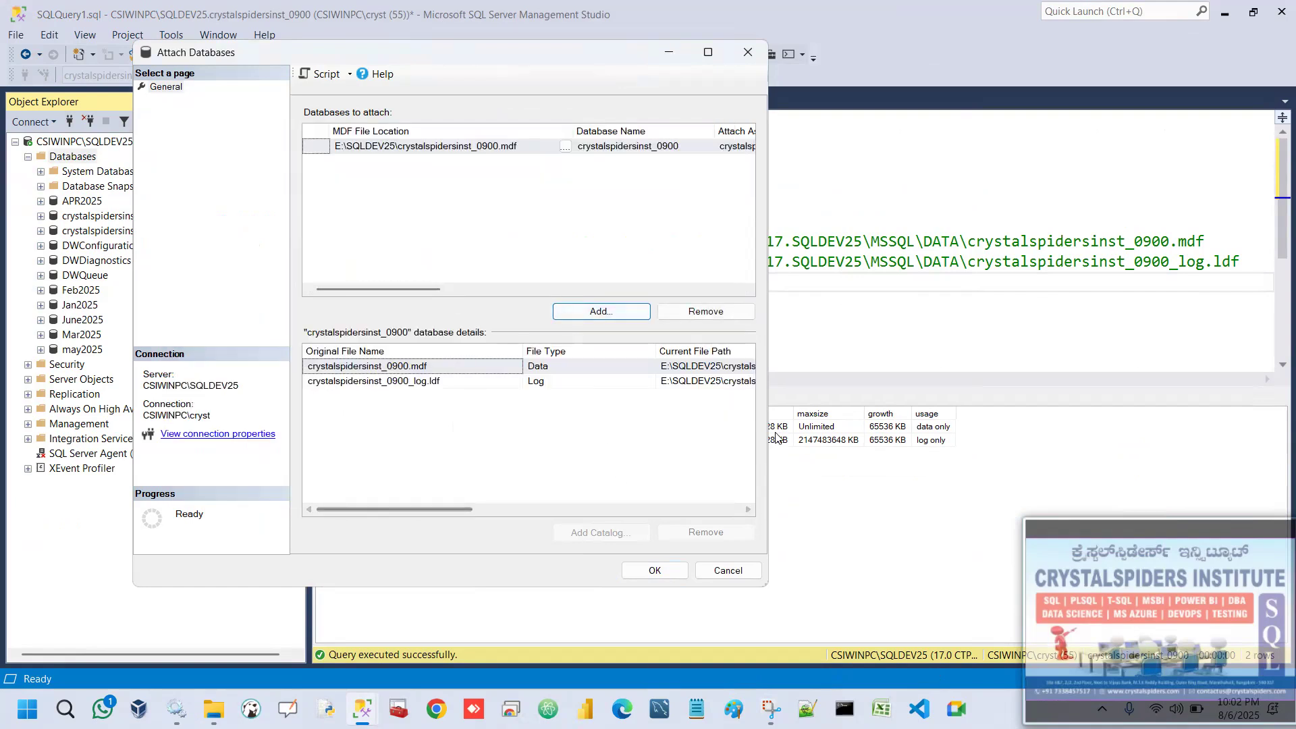
Try to attach crystalspidersinst_0900 from its data and log files in E:\SQLDEV25.
{"action": "left_click_drag", "start_coordinate": [768, 425], "coordinate": [1089, 426]}
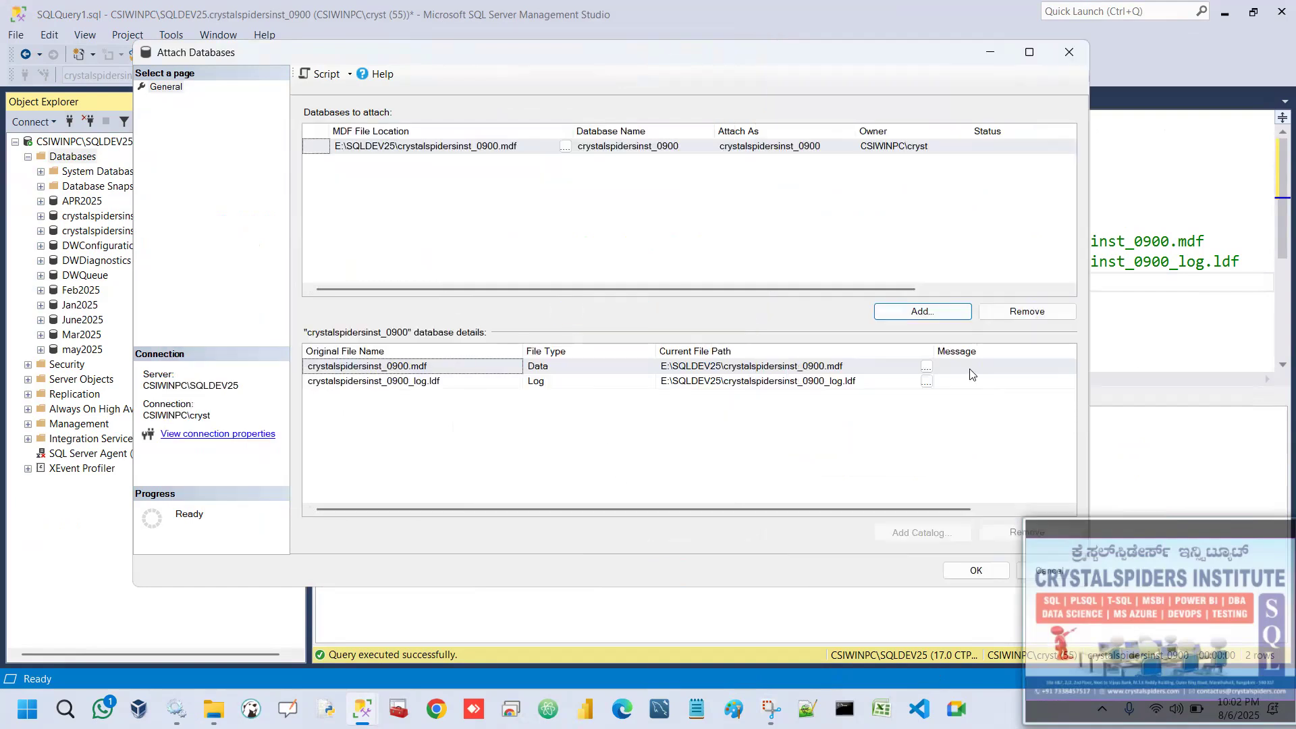
{"action": "left_click", "coordinate": [976, 570]}
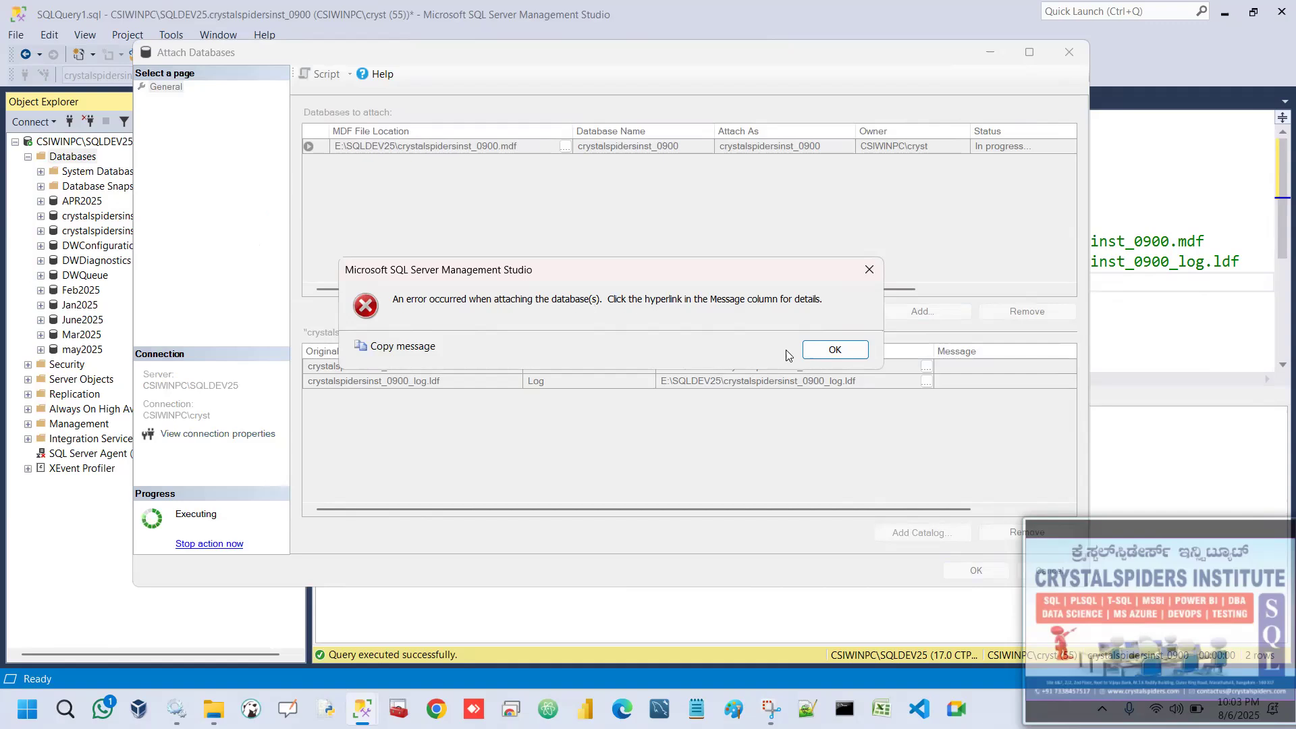
{"action": "left_click", "coordinate": [813, 351]}
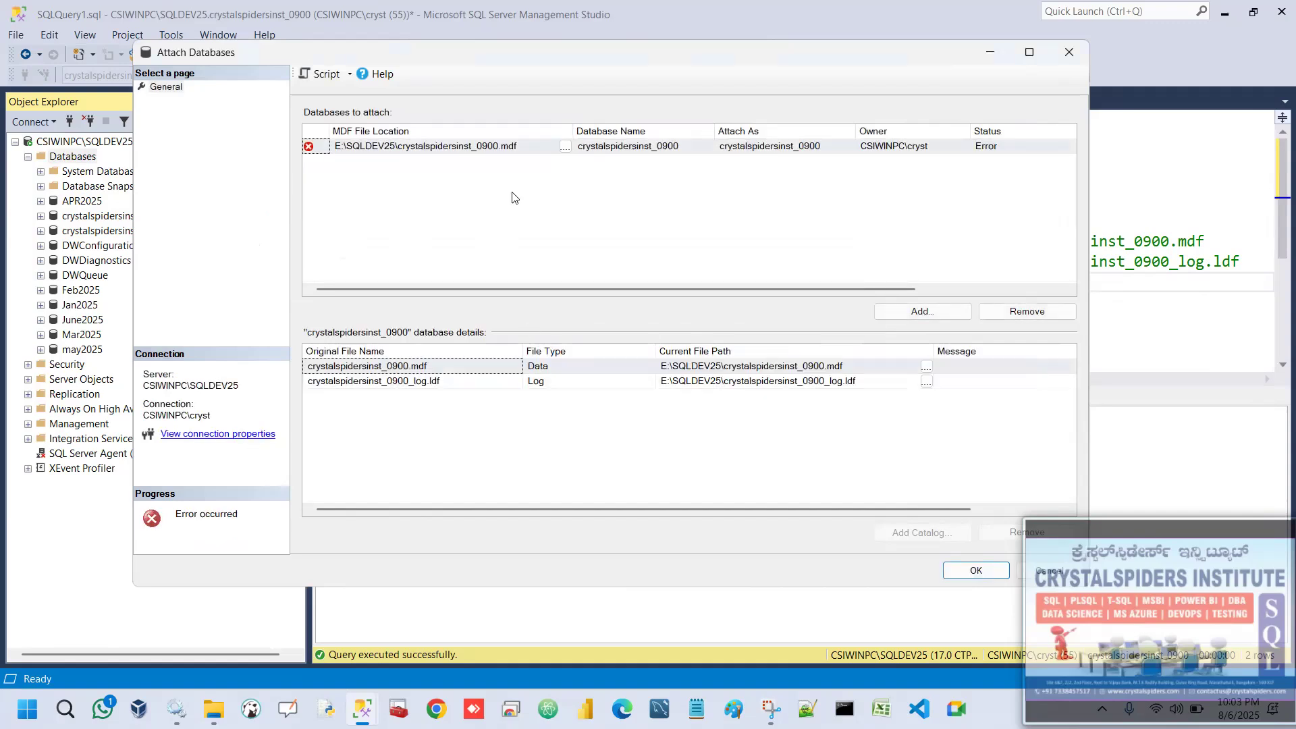
Examine the attach failure message for crystalspidersinst_0900 and its advanced information down to the physical file error.
{"action": "left_click", "coordinate": [1030, 52]}
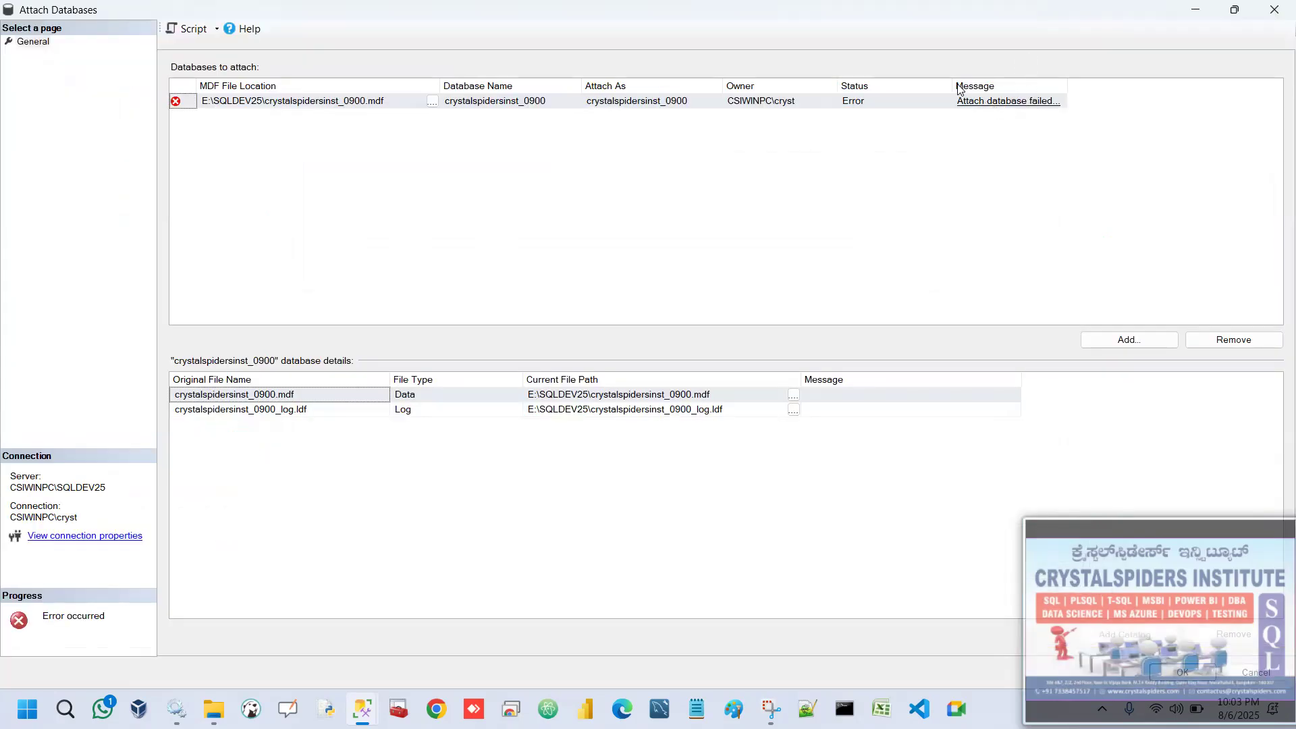
{"action": "left_click", "coordinate": [986, 104]}
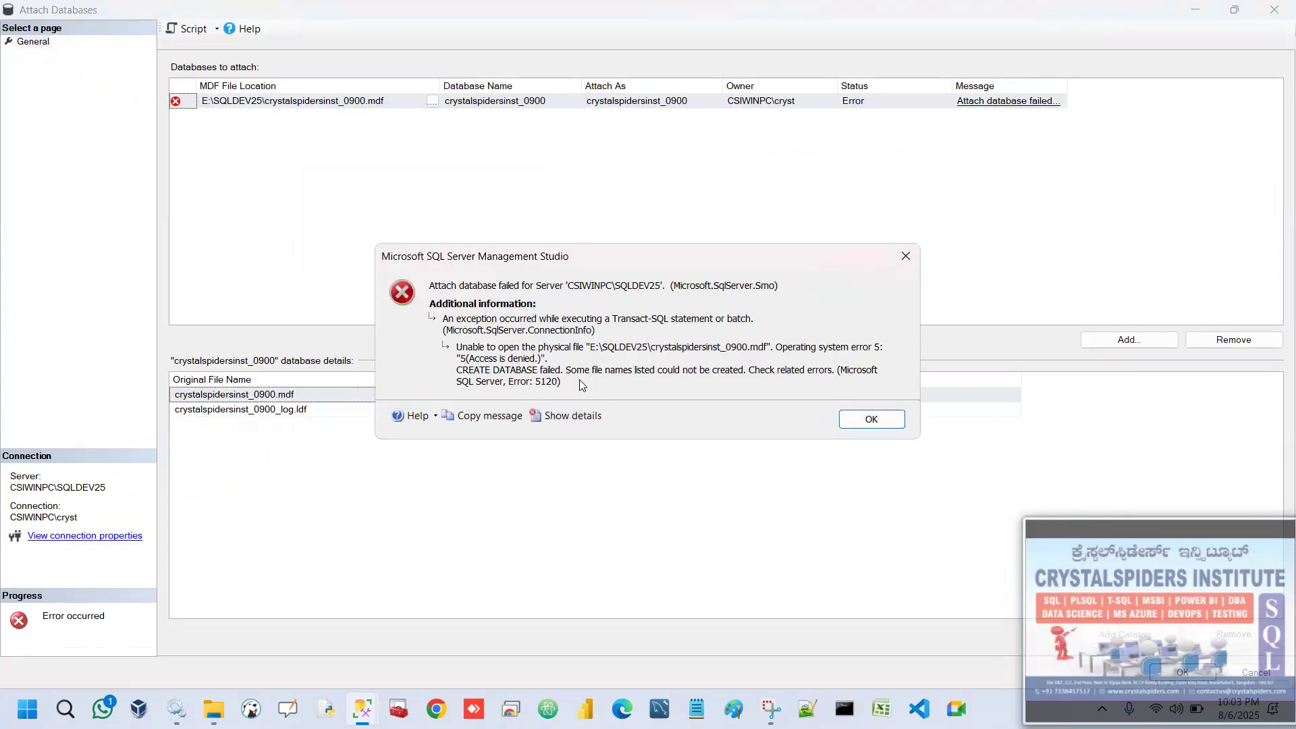
{"action": "left_click_drag", "start_coordinate": [600, 258], "coordinate": [551, 195]}
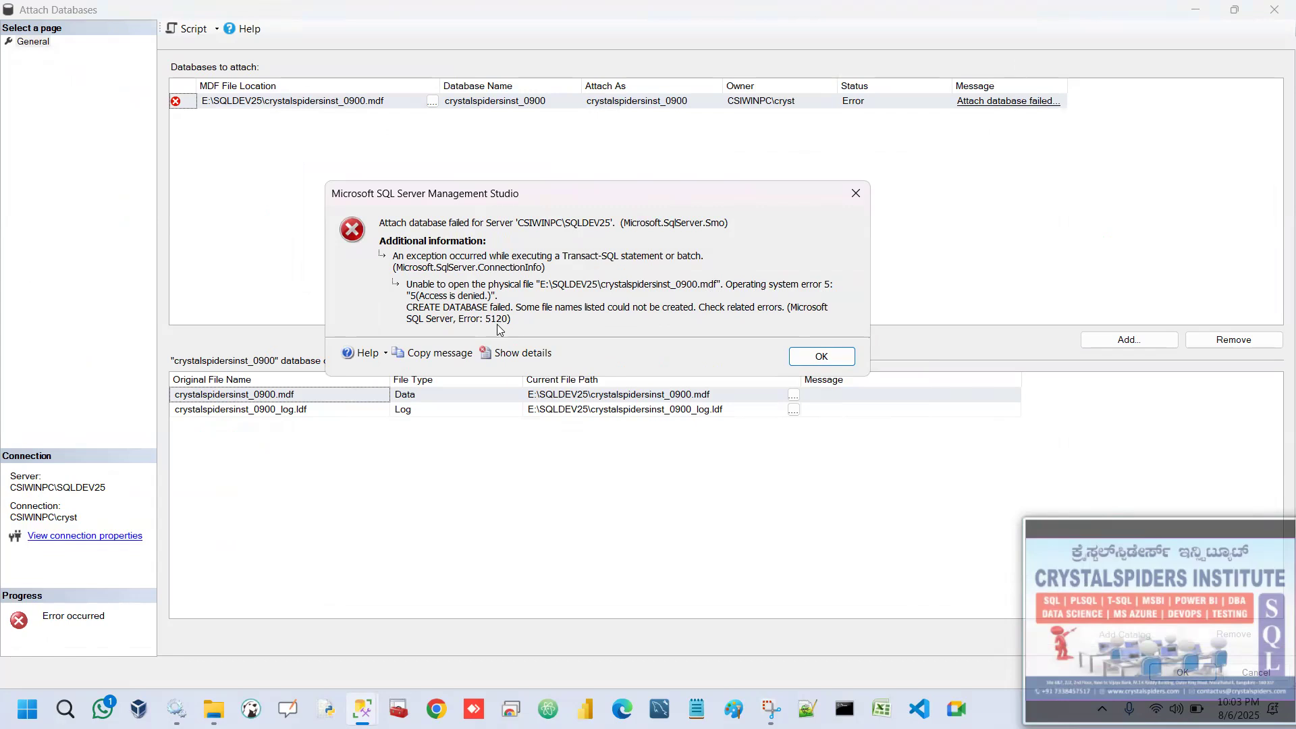
{"action": "left_click", "coordinate": [519, 353]}
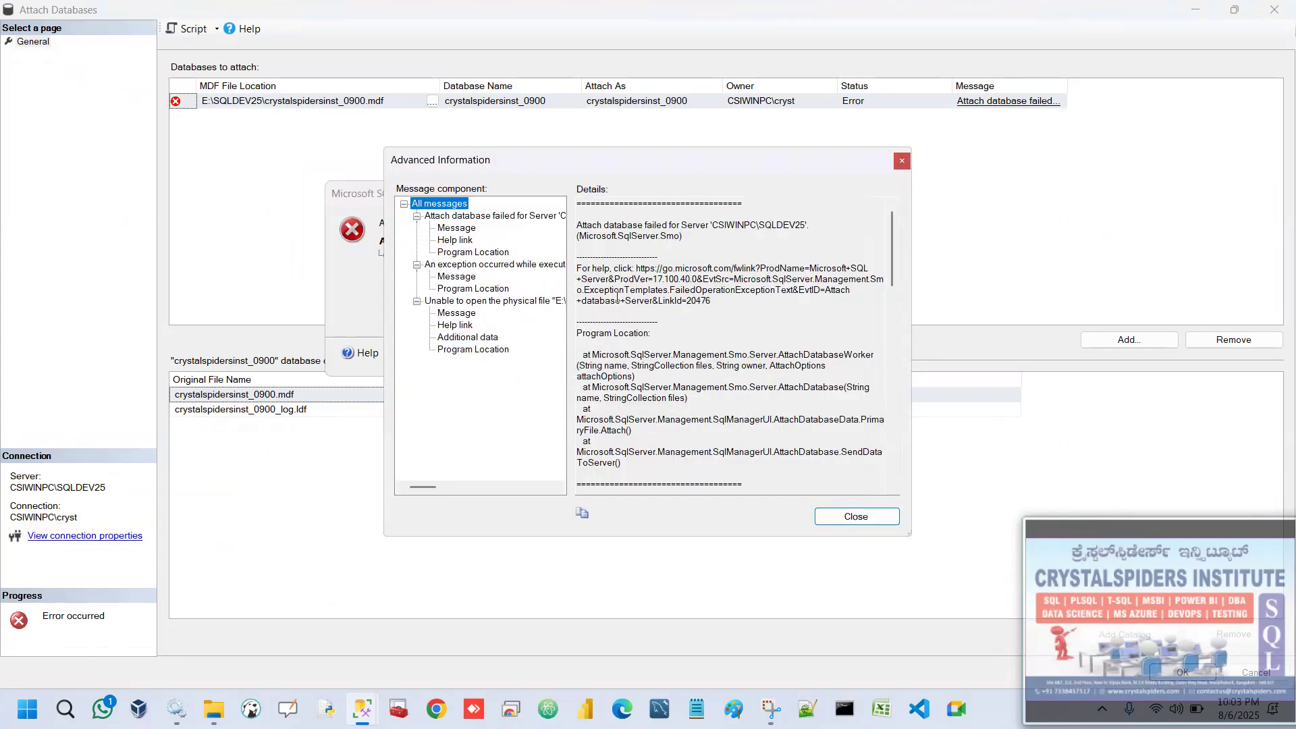
{"action": "scroll", "coordinate": [723, 311], "scroll_direction": "down", "scroll_amount": 12}
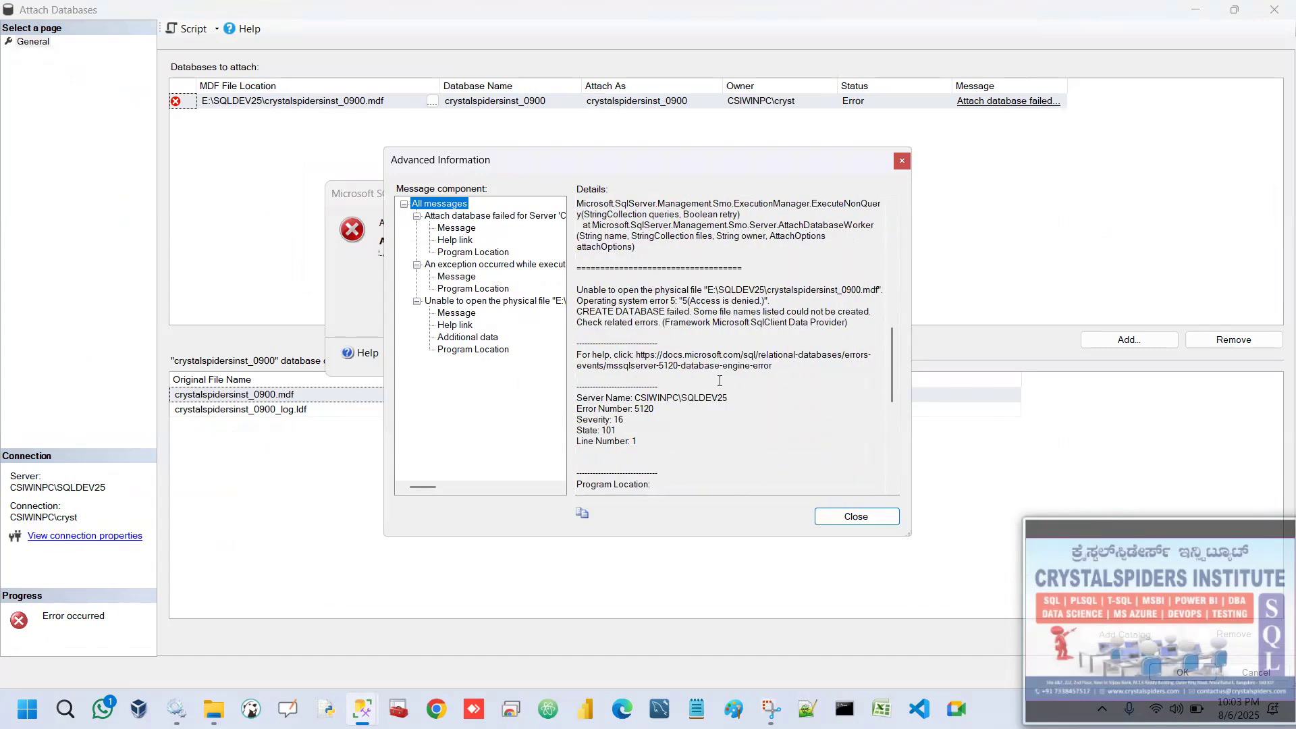
Copy the physical file error text from the advanced information into an empty Notepad document.
{"action": "left_click_drag", "start_coordinate": [747, 314], "coordinate": [861, 323]}
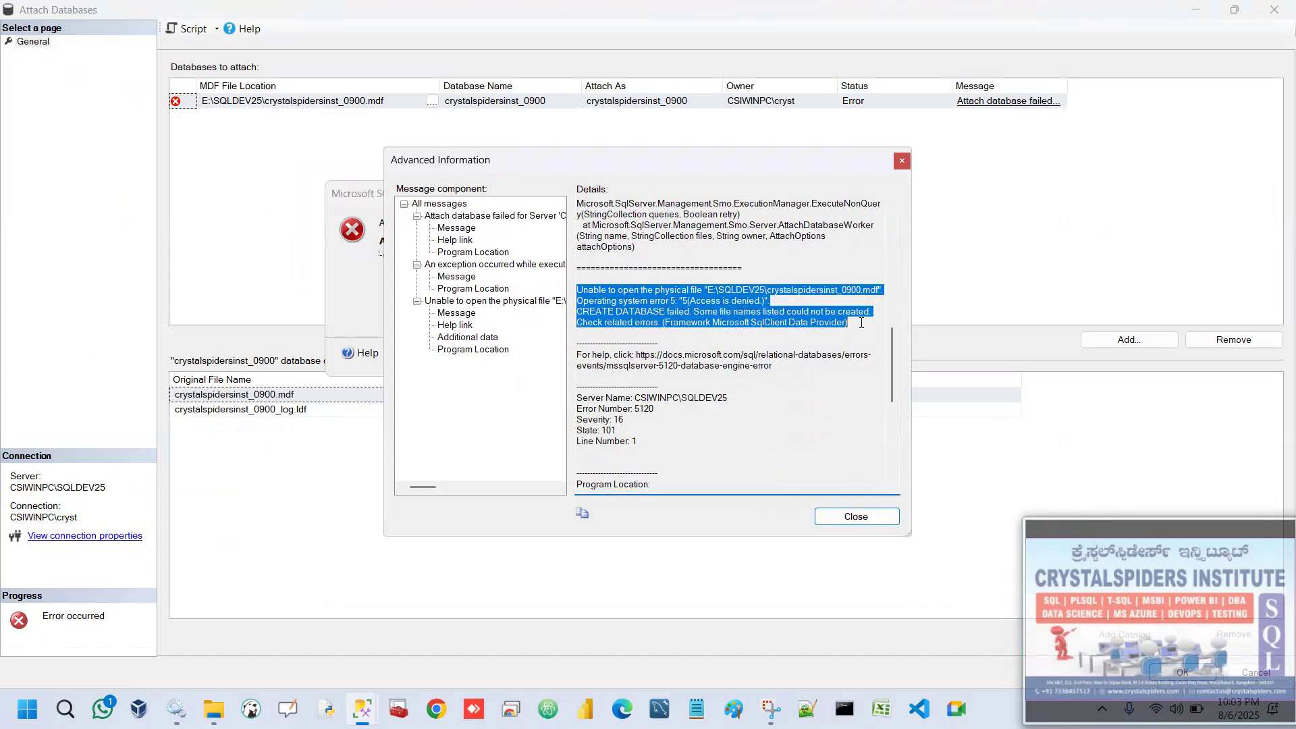
{"action": "right_click", "coordinate": [673, 306]}
{"action": "left_click", "coordinate": [726, 359]}
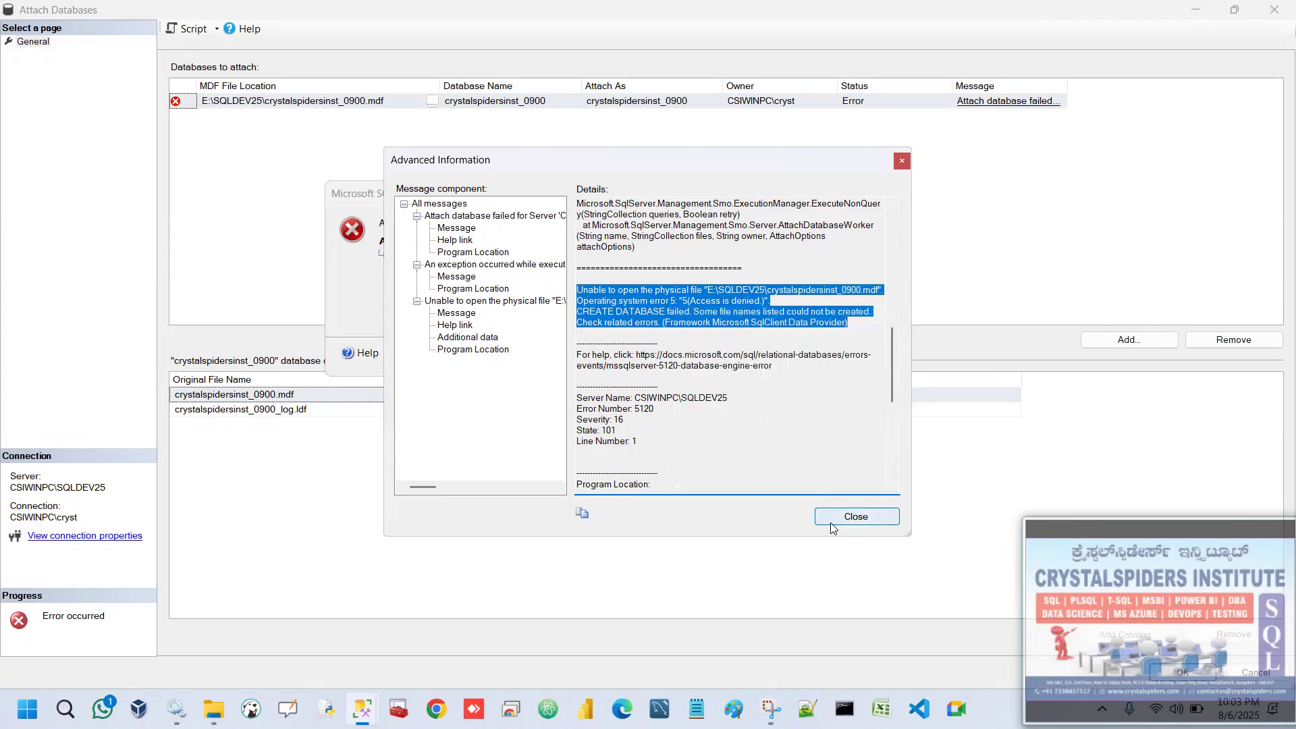
{"action": "left_click", "coordinate": [856, 516]}
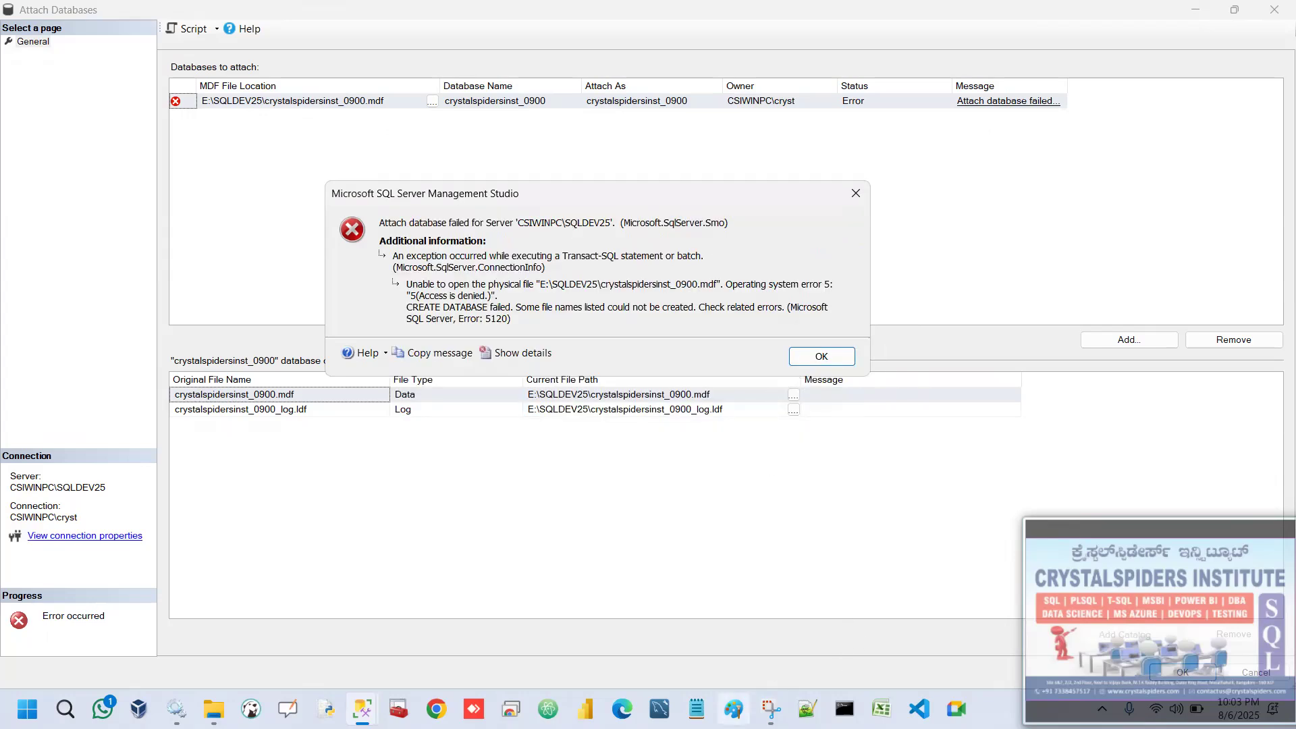
{"action": "left_click", "coordinate": [697, 709]}
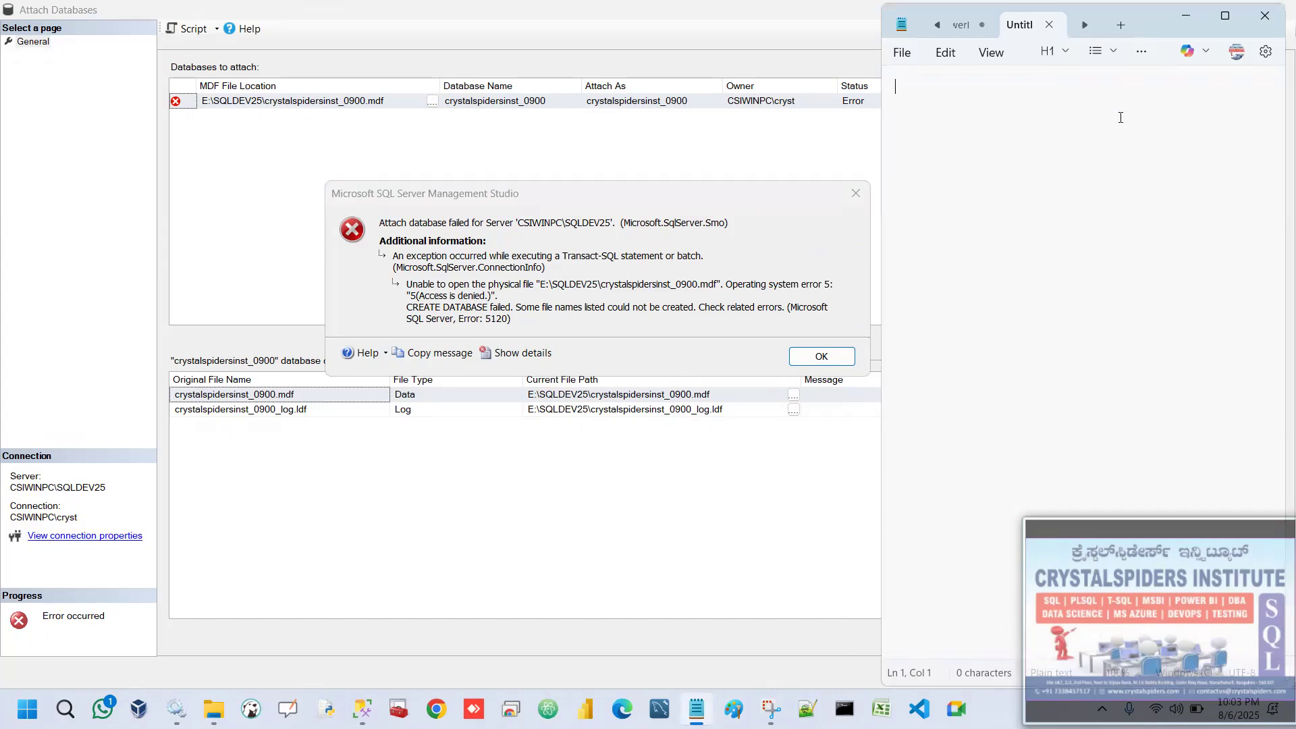
{"action": "key", "text": "ctrl+v"}
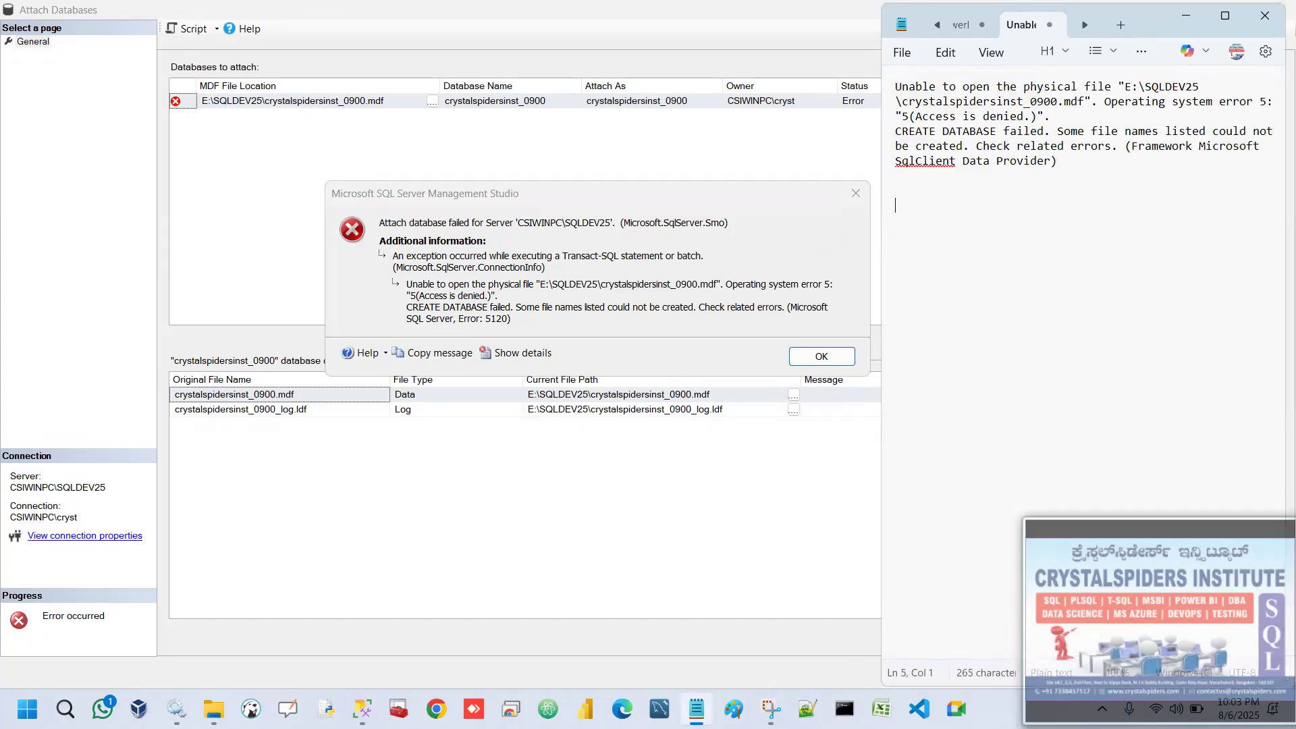
{"action": "left_click", "coordinate": [1190, 16]}
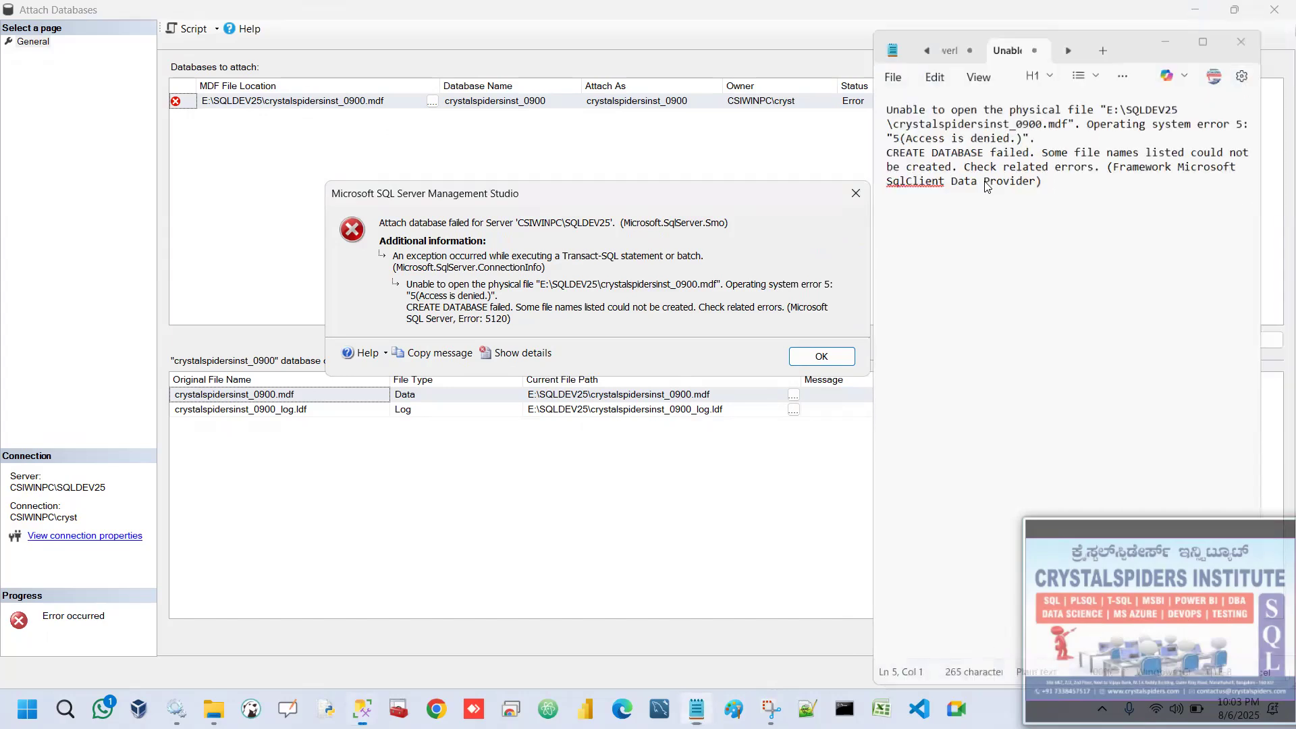
Retry attaching crystalspidersinst_0900 and copy the error dialog's message into the Notepad document below the first error text.
{"action": "left_click", "coordinate": [821, 356]}
{"action": "left_click", "coordinate": [1235, 10]}
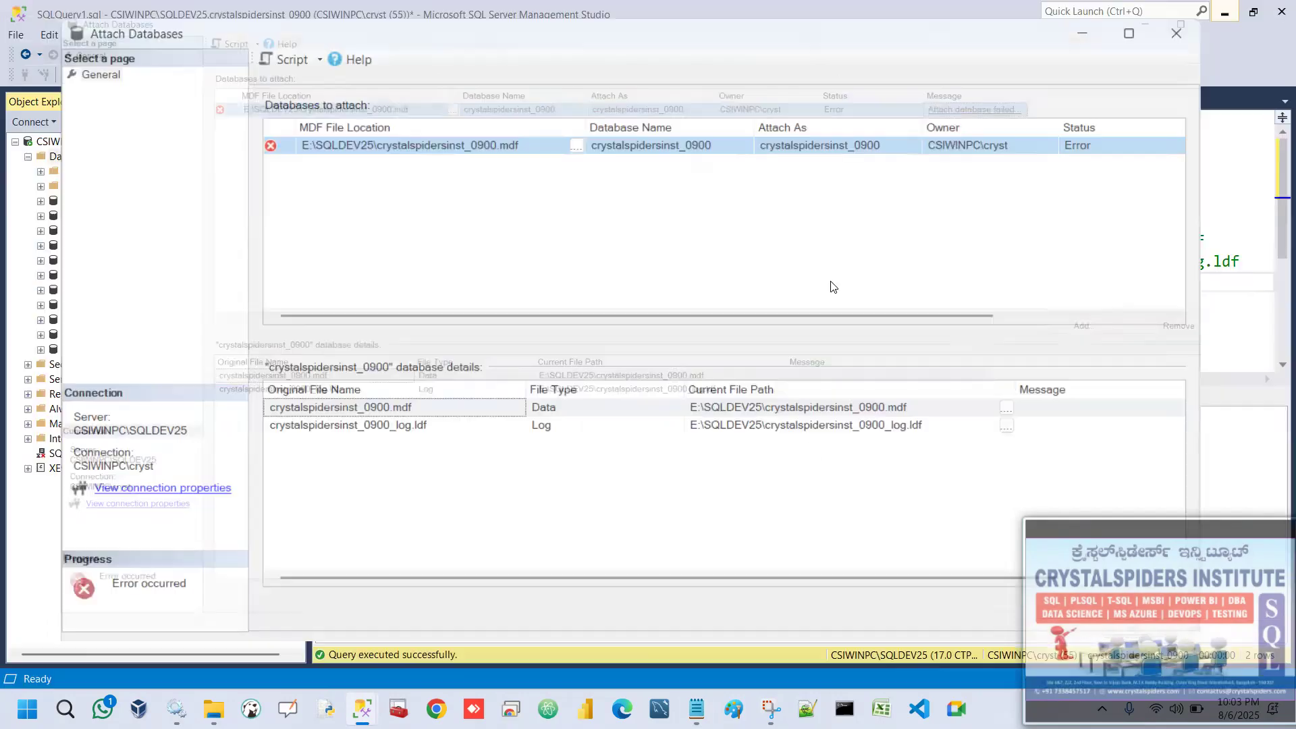
{"action": "left_click", "coordinate": [972, 572]}
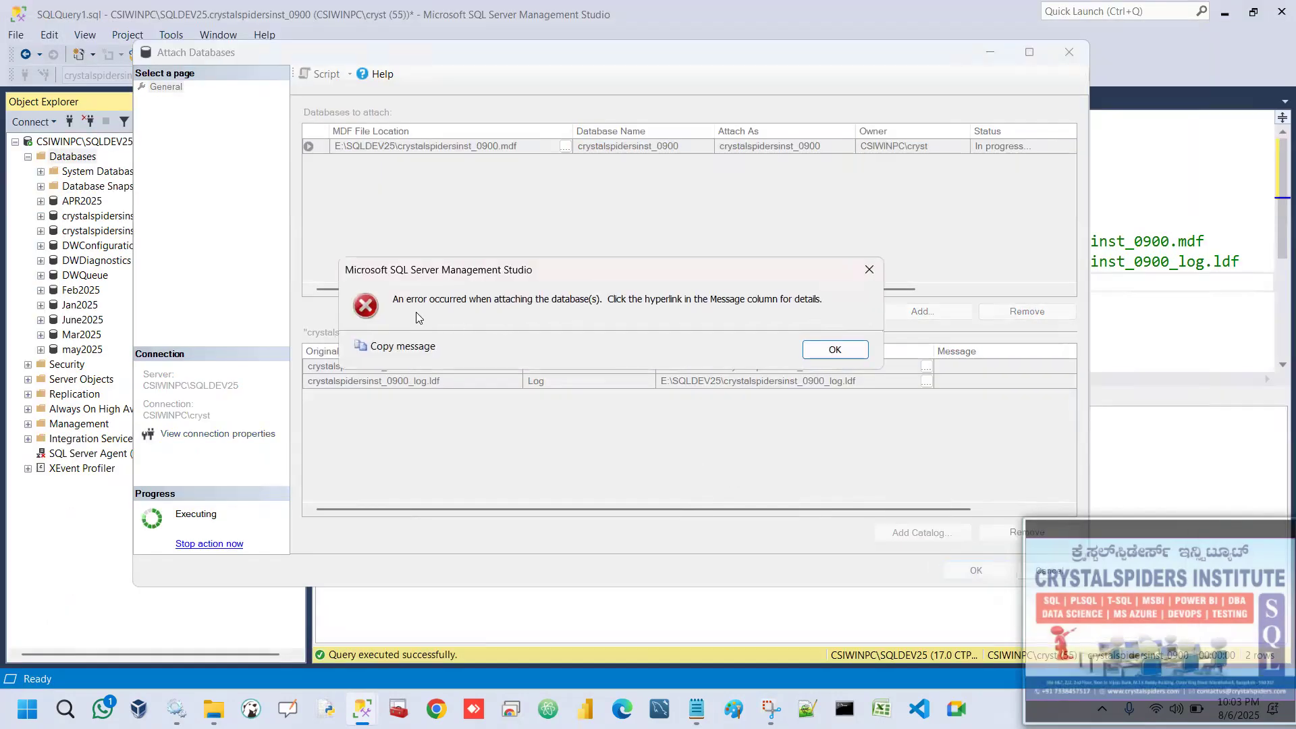
{"action": "left_click", "coordinate": [696, 709]}
{"action": "key", "text": "ctrl+v"}
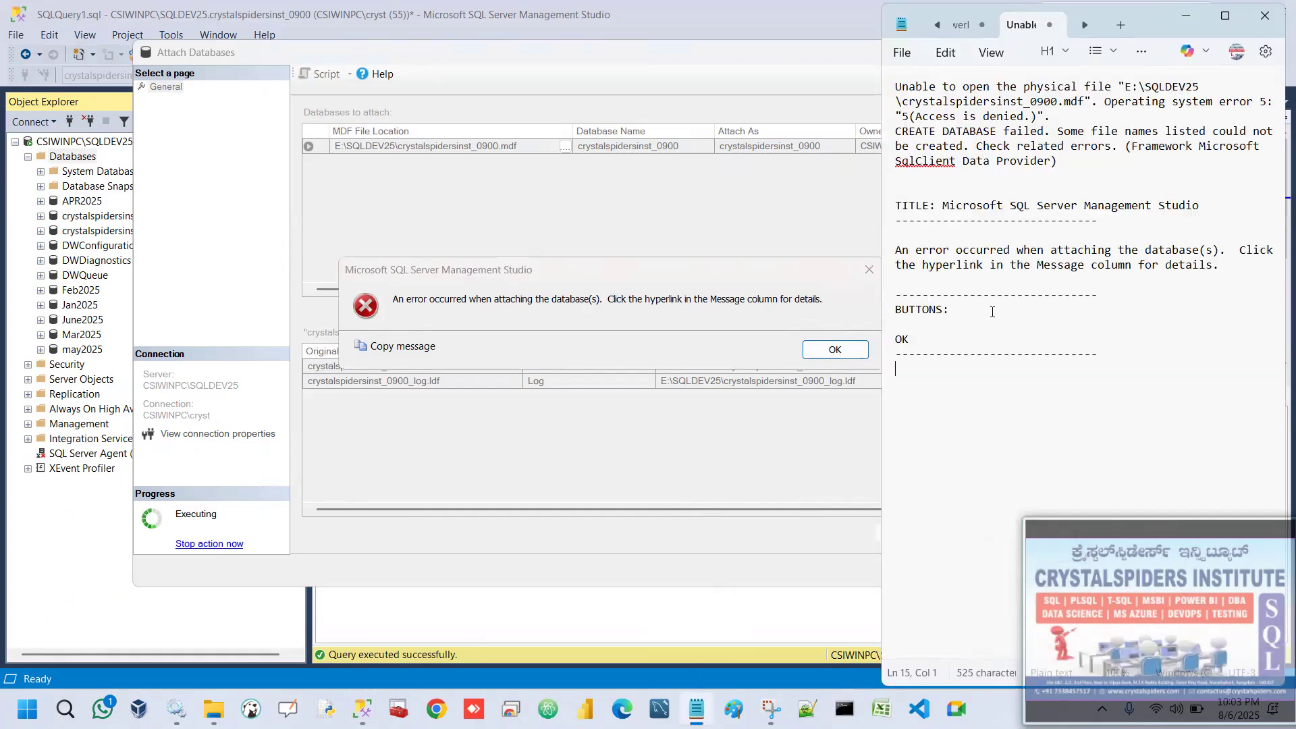
{"action": "left_click", "coordinate": [1186, 16]}
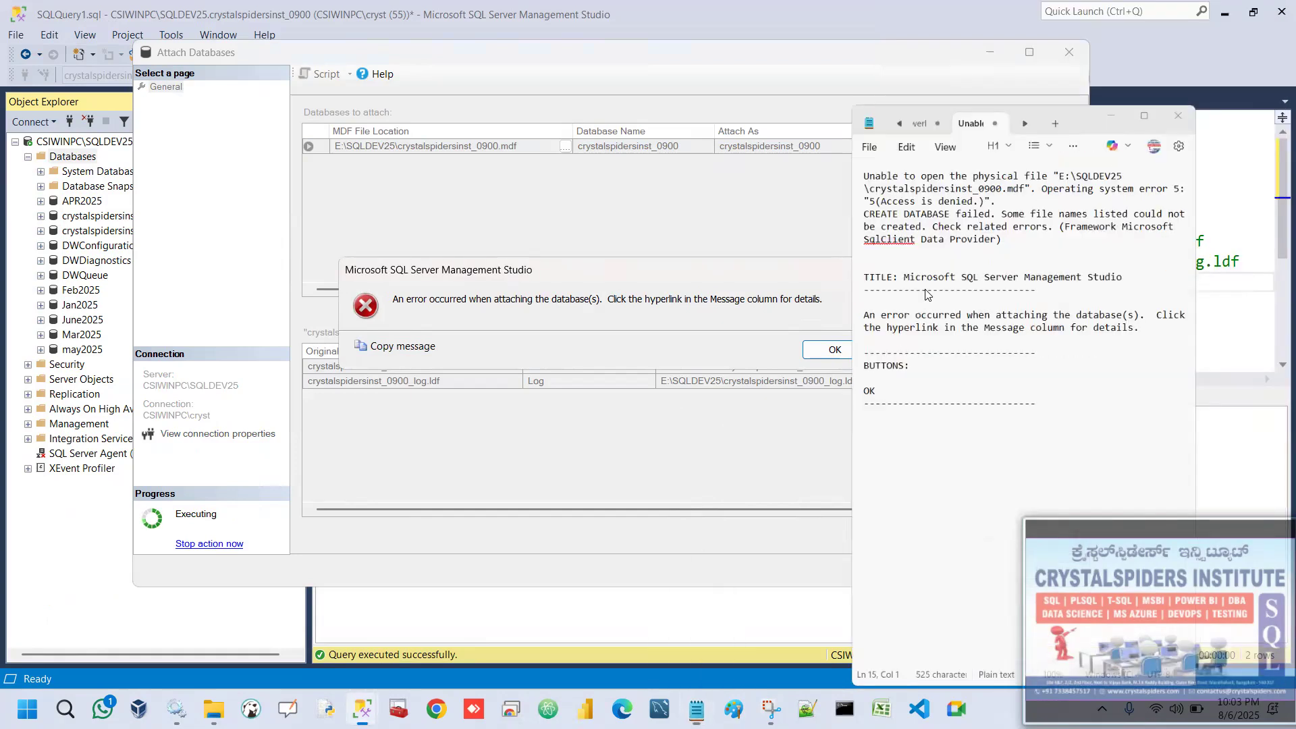
{"action": "left_click", "coordinate": [835, 349]}
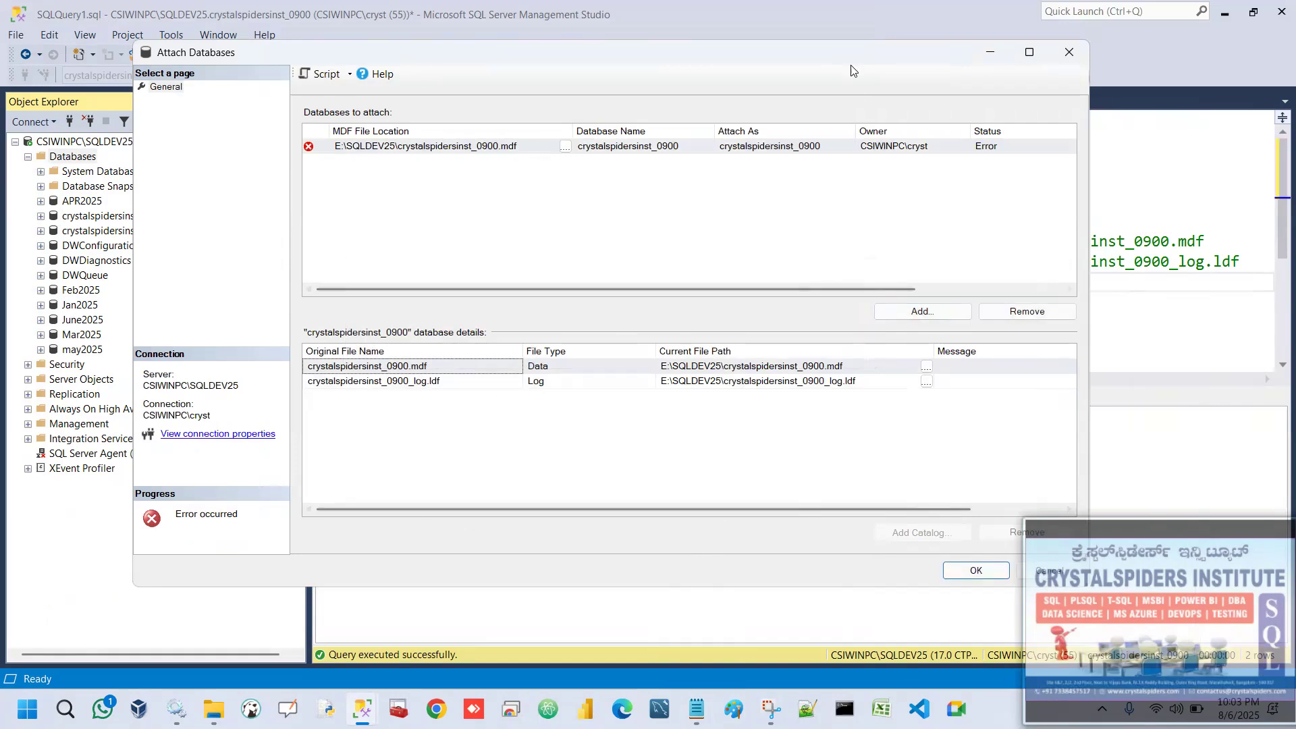
Switch to File Explorer and open the security properties of crystalspidersinst_0900_log.ldf in E:\SQLDEV25.
{"action": "left_click_drag", "start_coordinate": [769, 46], "coordinate": [688, 29]}
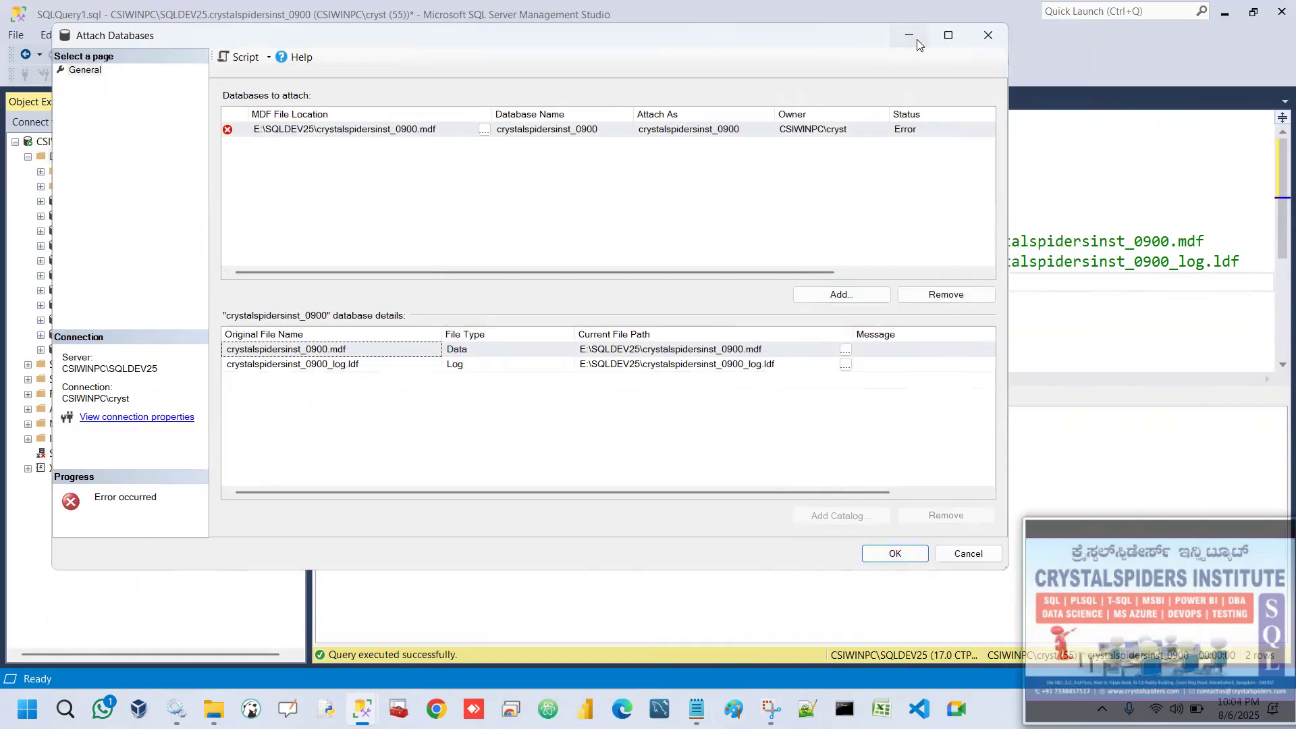
{"action": "left_click", "coordinate": [917, 39]}
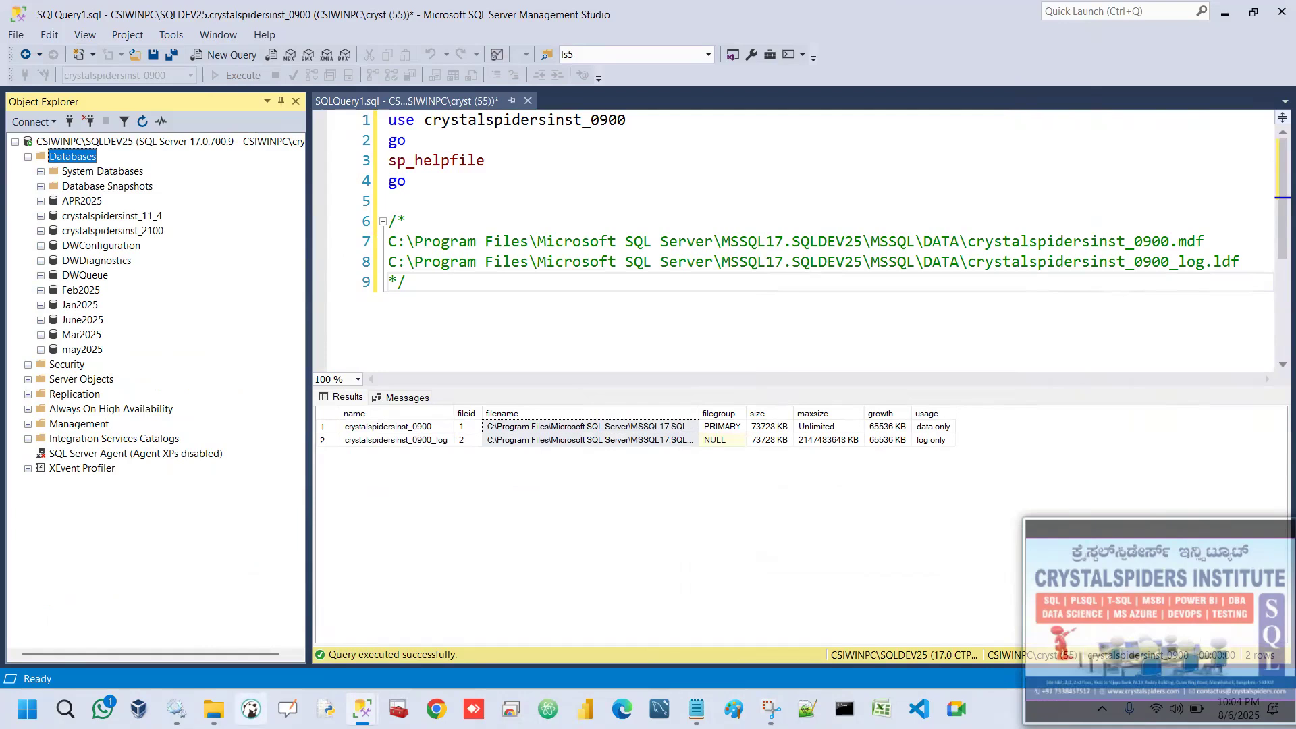
{"action": "left_click", "coordinate": [214, 708]}
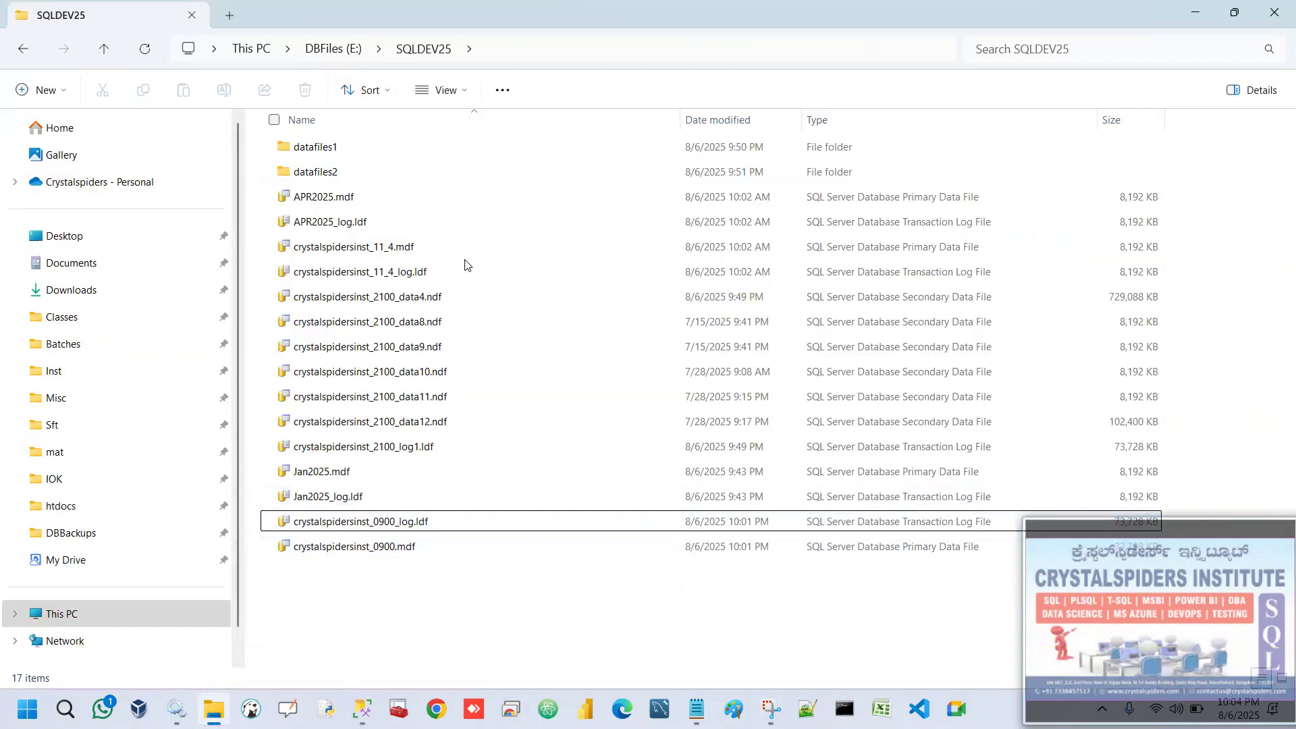
{"action": "left_click", "coordinate": [424, 522]}
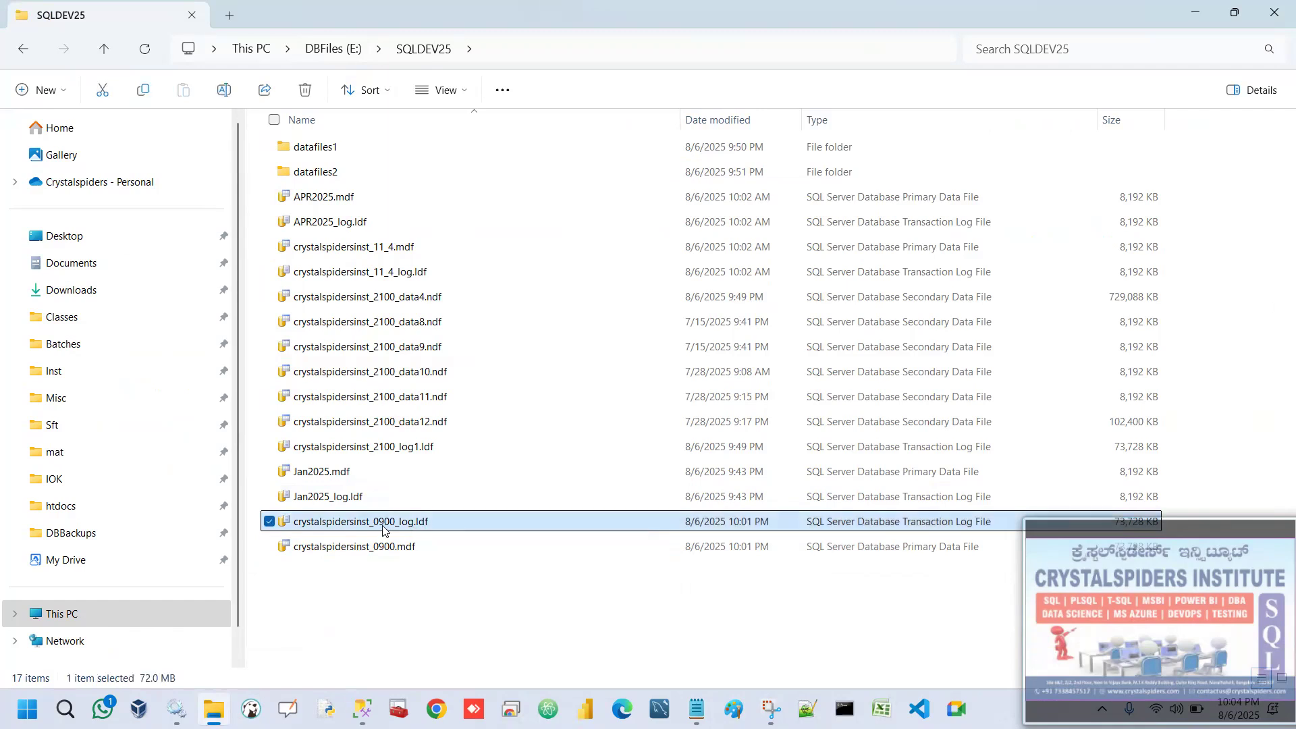
{"action": "right_click", "coordinate": [384, 526]}
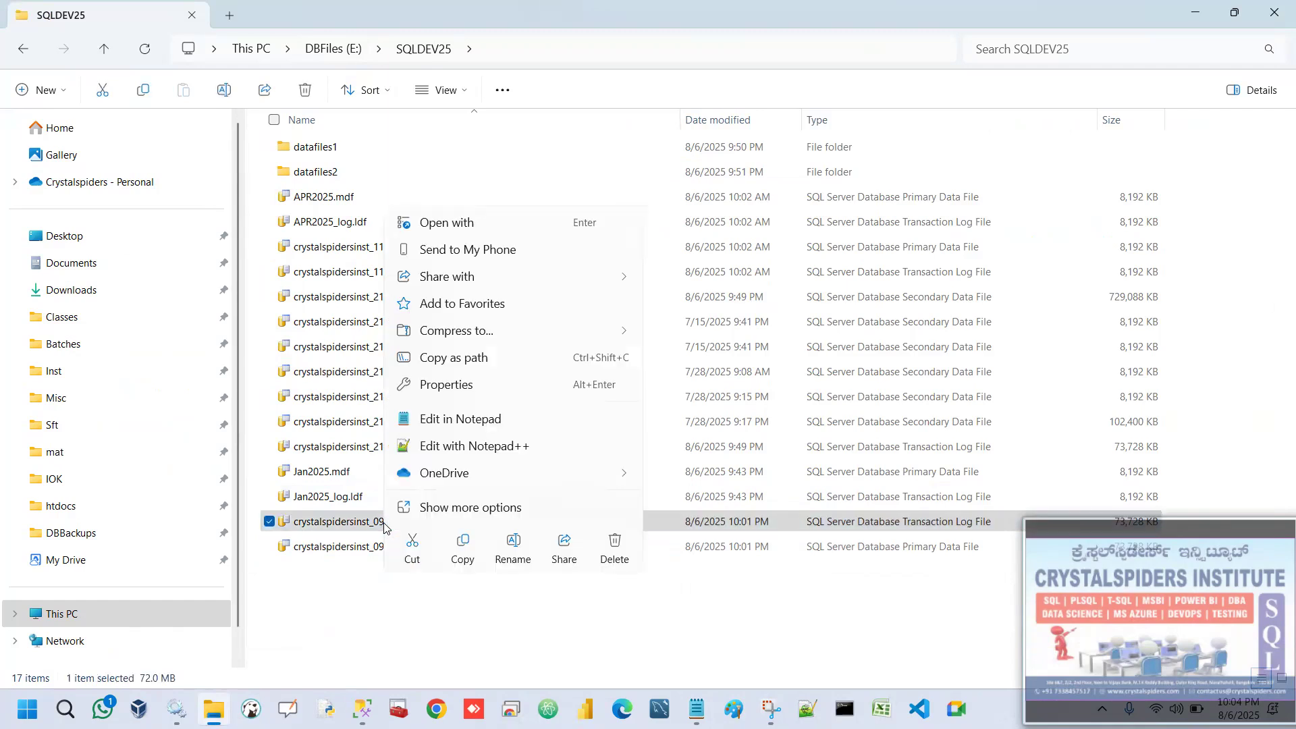
{"action": "left_click", "coordinate": [444, 513]}
{"action": "left_click", "coordinate": [465, 496]}
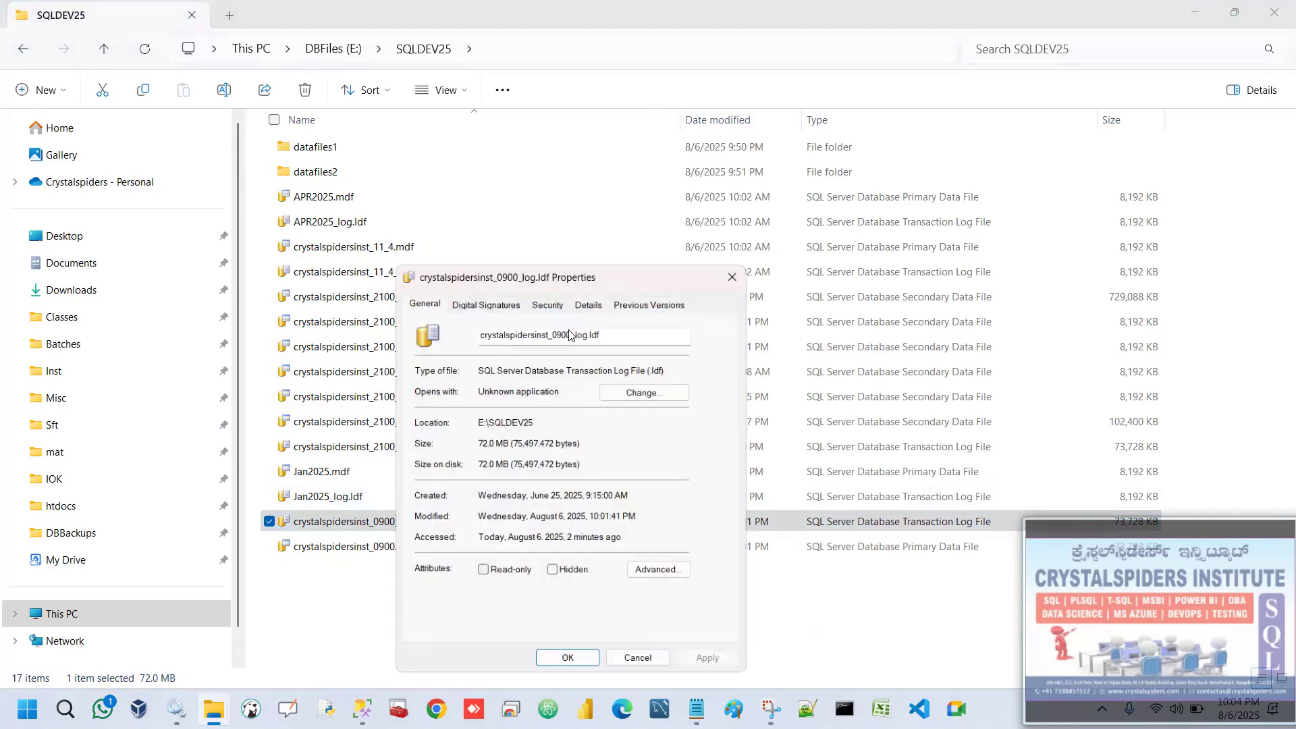
{"action": "left_click", "coordinate": [547, 298]}
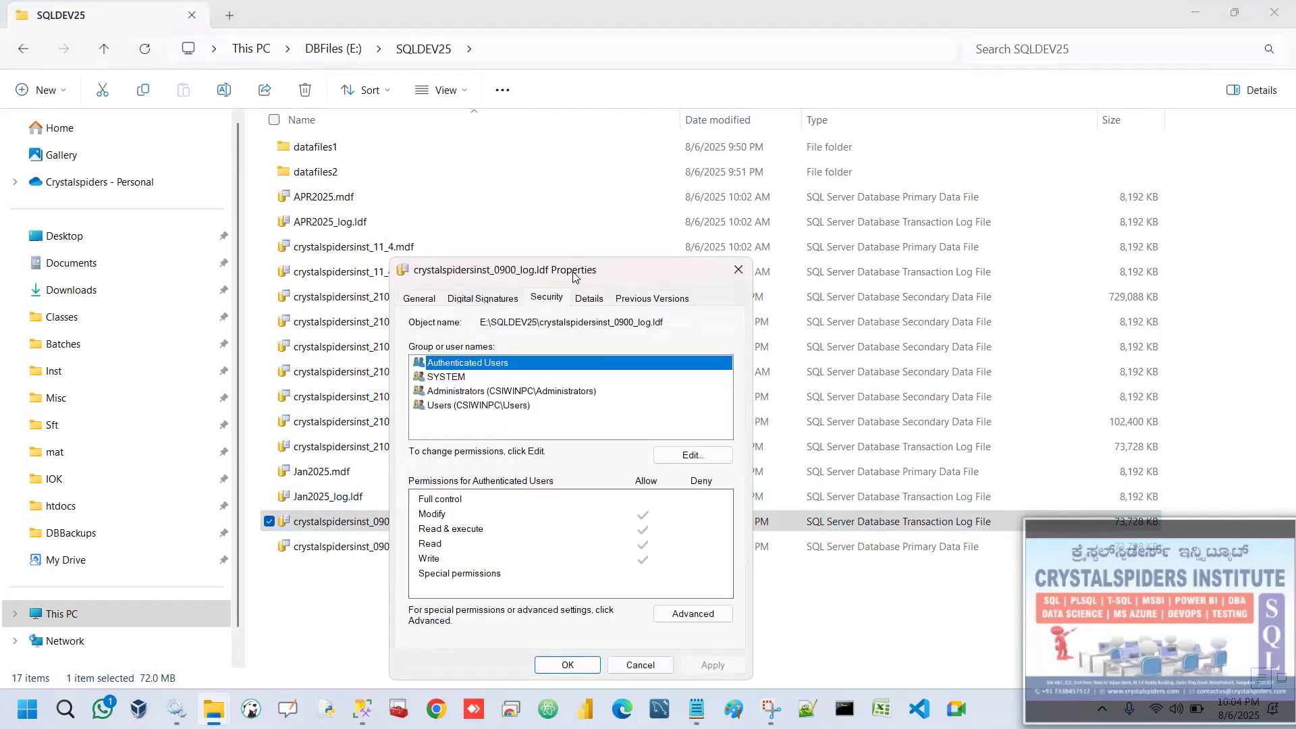
{"action": "left_click_drag", "start_coordinate": [573, 276], "coordinate": [562, 163]}
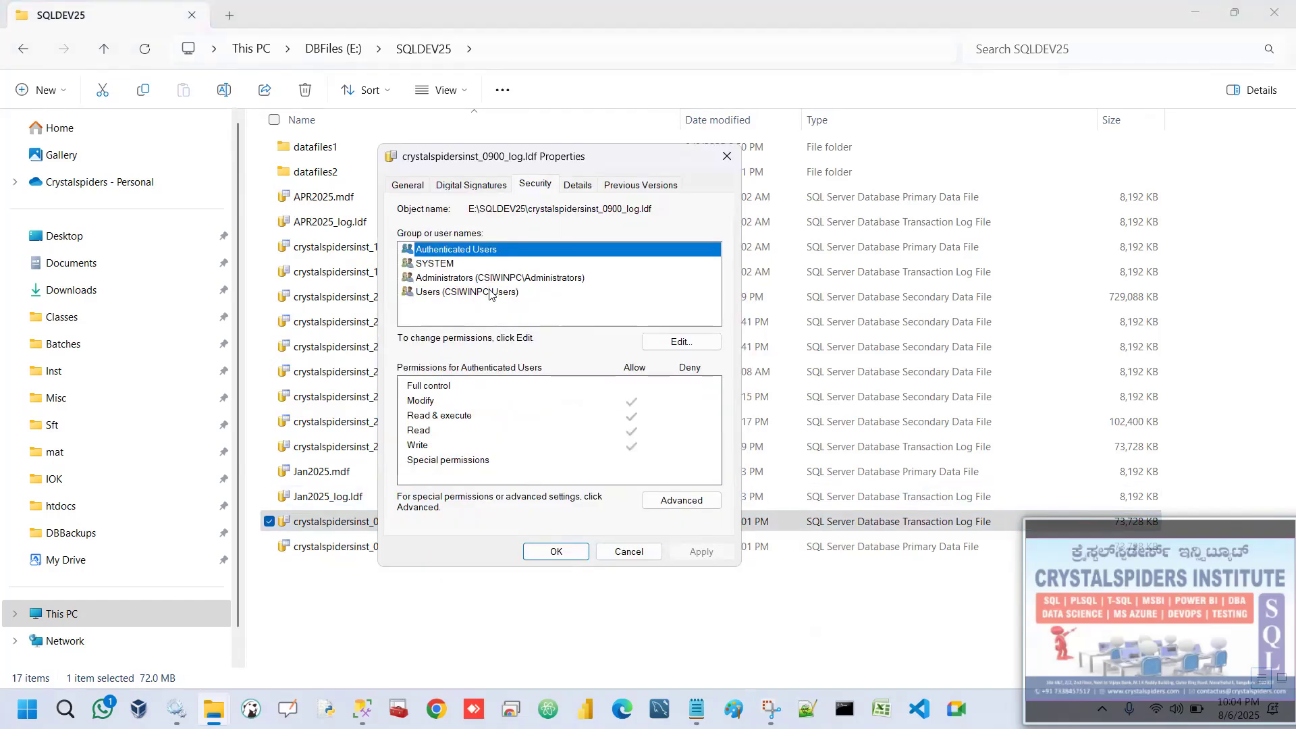
Allow Full control for the Users group in the permissions of crystalspidersinst_0900_log.ldf.
{"action": "left_click", "coordinate": [681, 342]}
{"action": "left_click", "coordinate": [479, 358]}
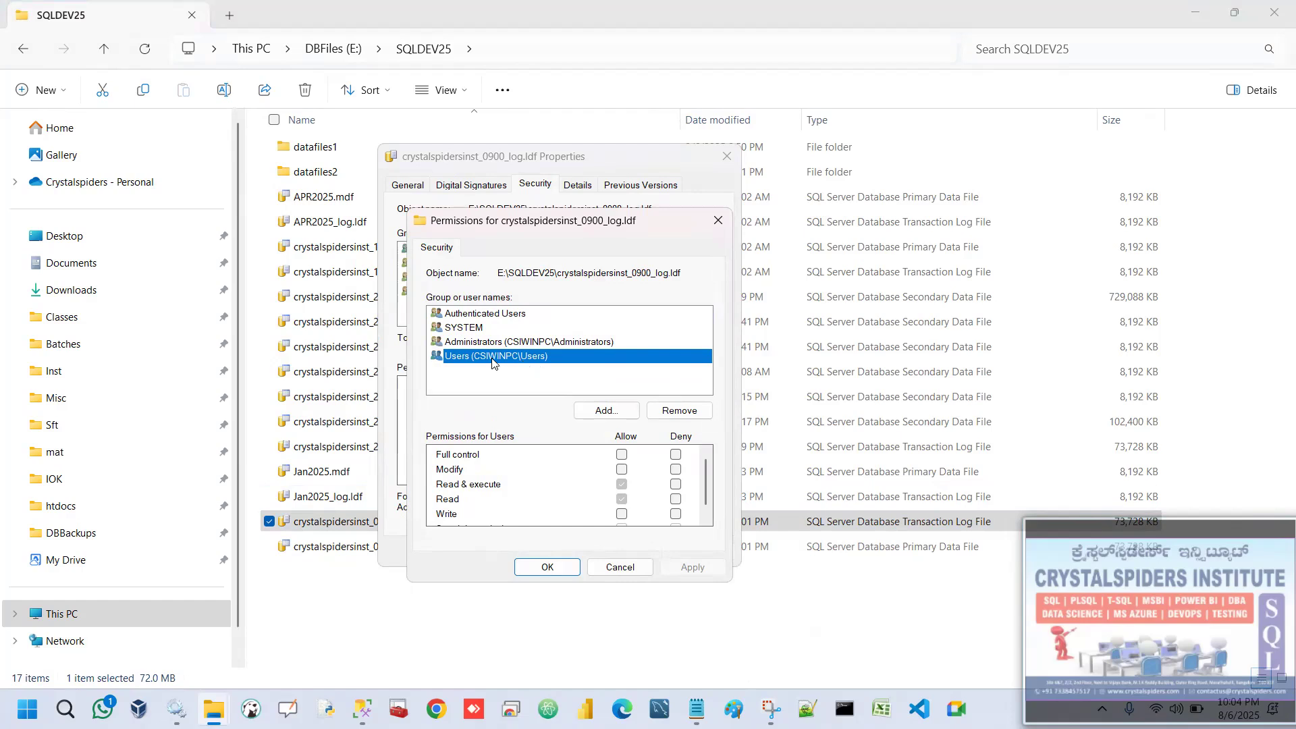
{"action": "left_click", "coordinate": [622, 456]}
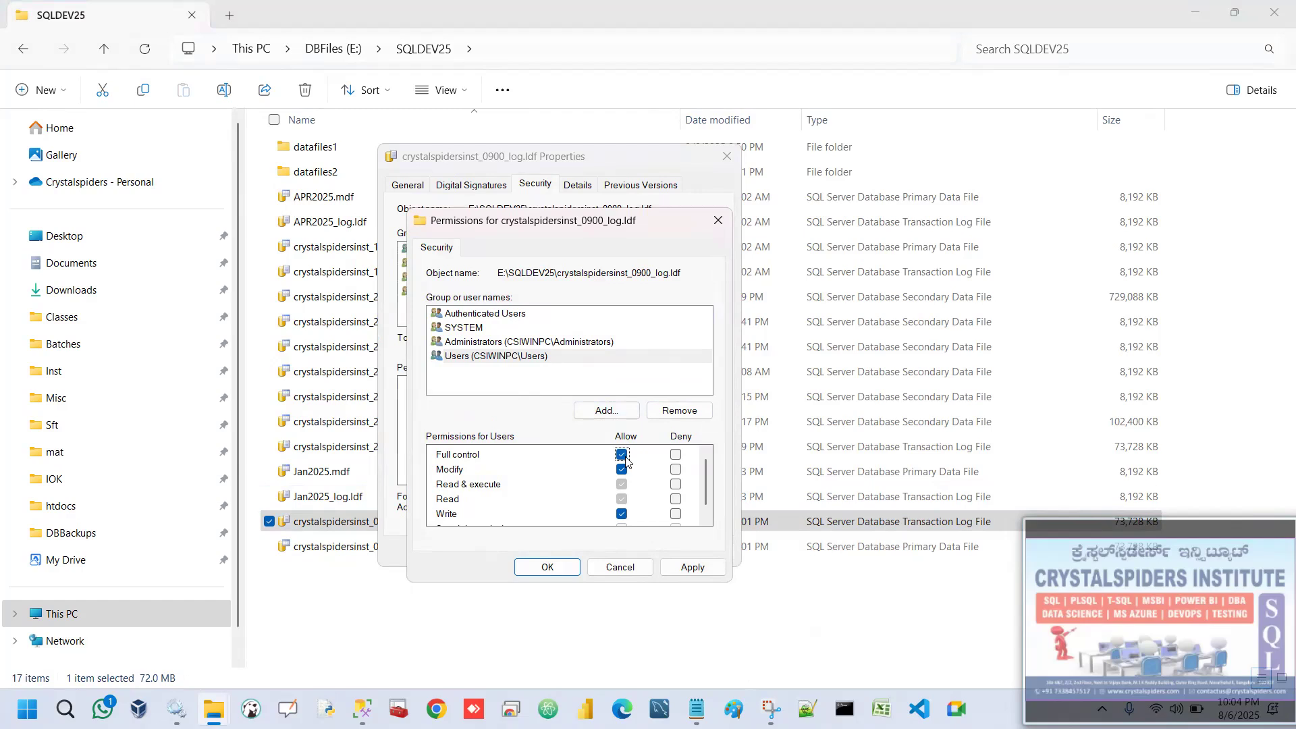
{"action": "left_click", "coordinate": [512, 358]}
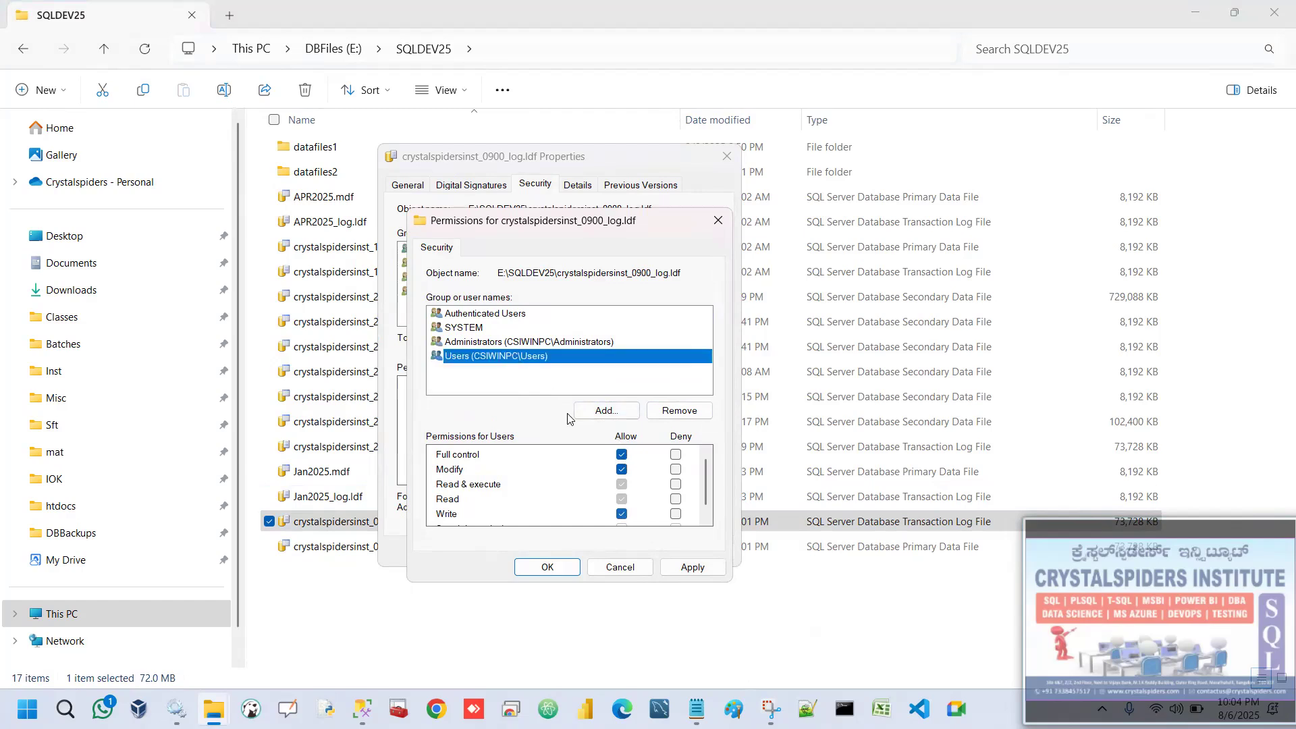
{"action": "left_click", "coordinate": [616, 415]}
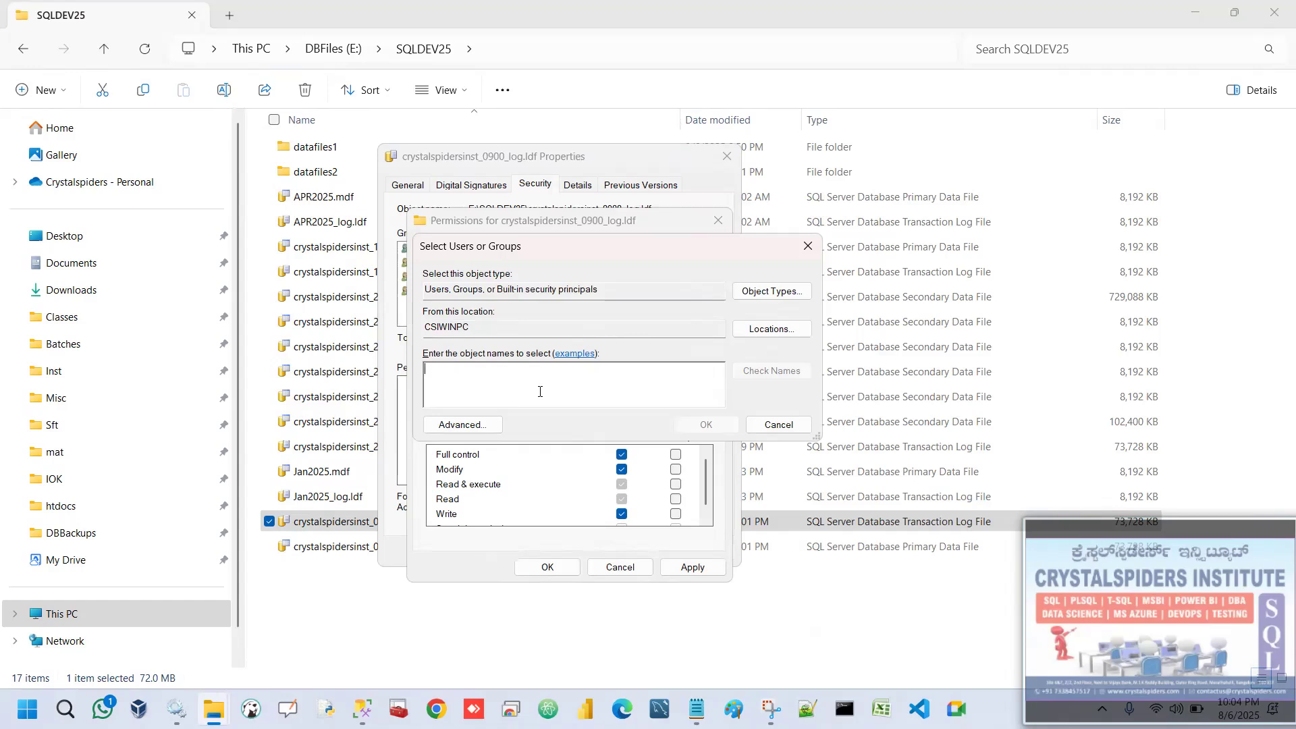
{"action": "type", "text": "itok\\i009"}
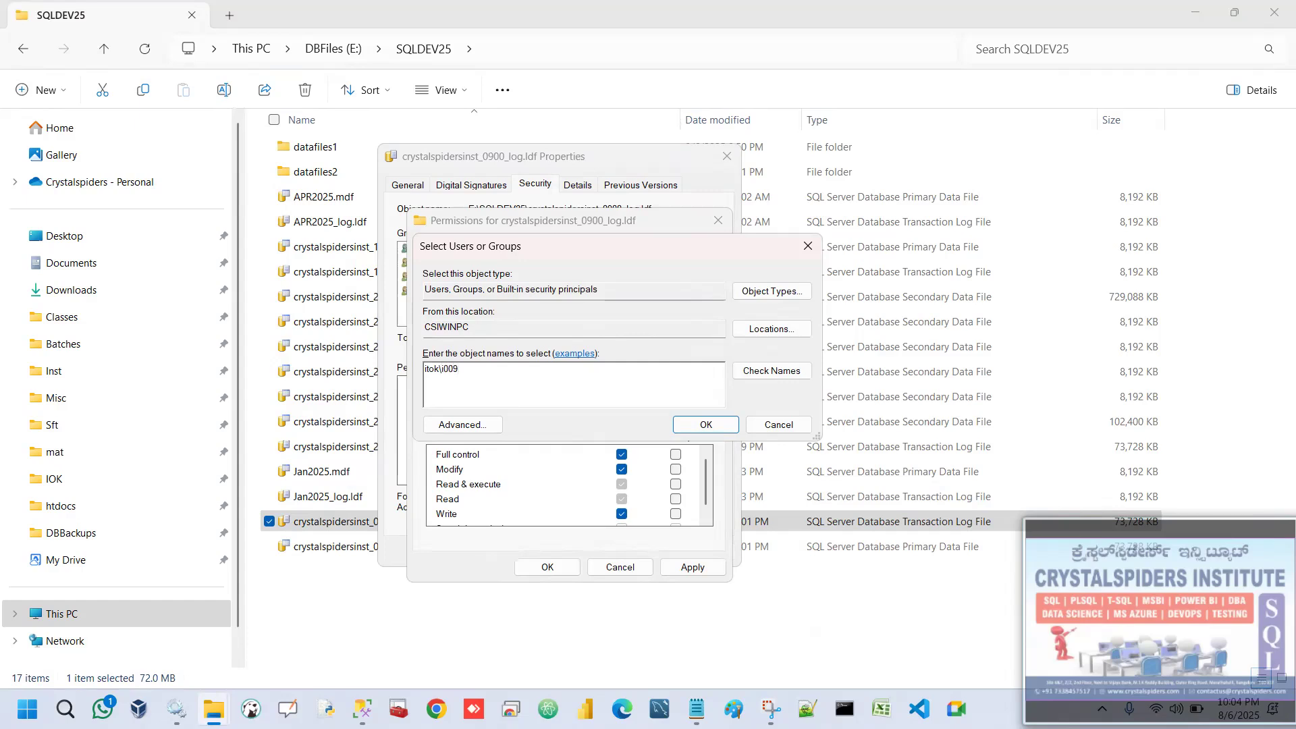
{"action": "left_click_drag", "start_coordinate": [427, 368], "coordinate": [415, 371]}
{"action": "left_click", "coordinate": [778, 425]}
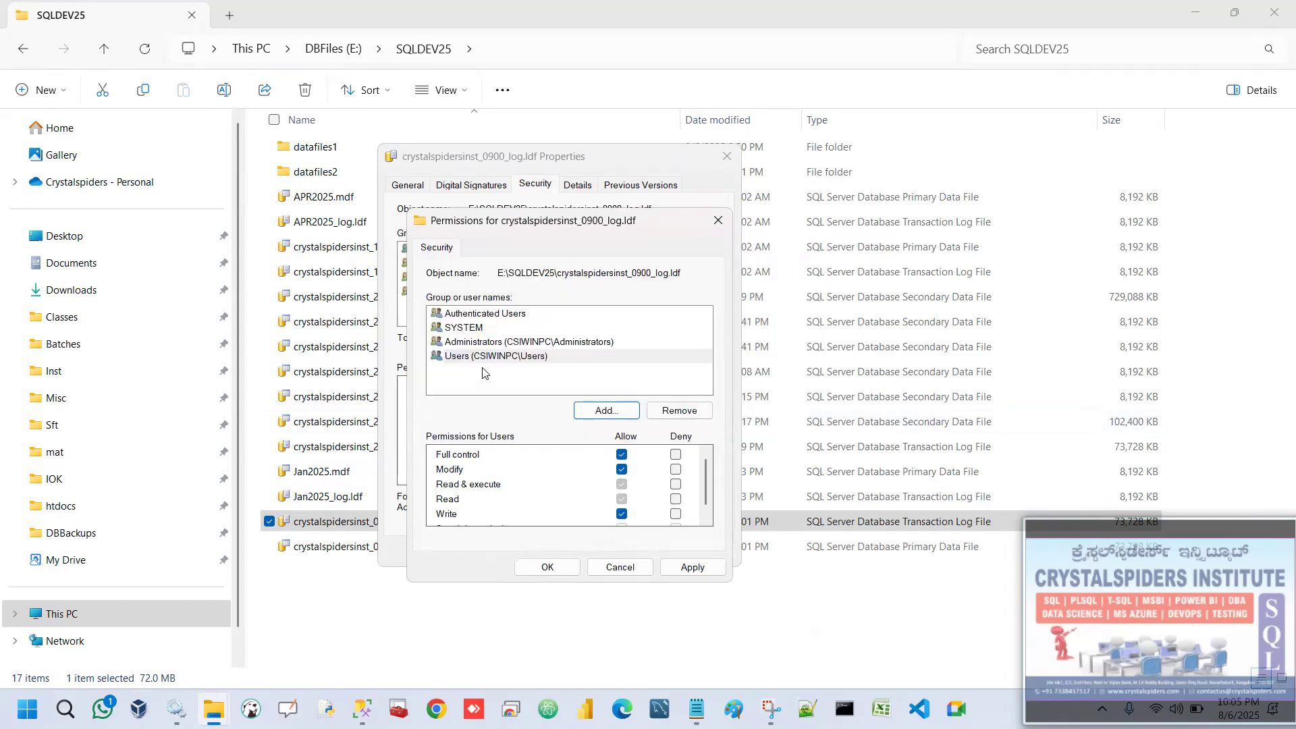
Apply the Users group's permissions on crystalspidersinst_0900_log.ldf and close the file's properties.
{"action": "left_click", "coordinate": [483, 372]}
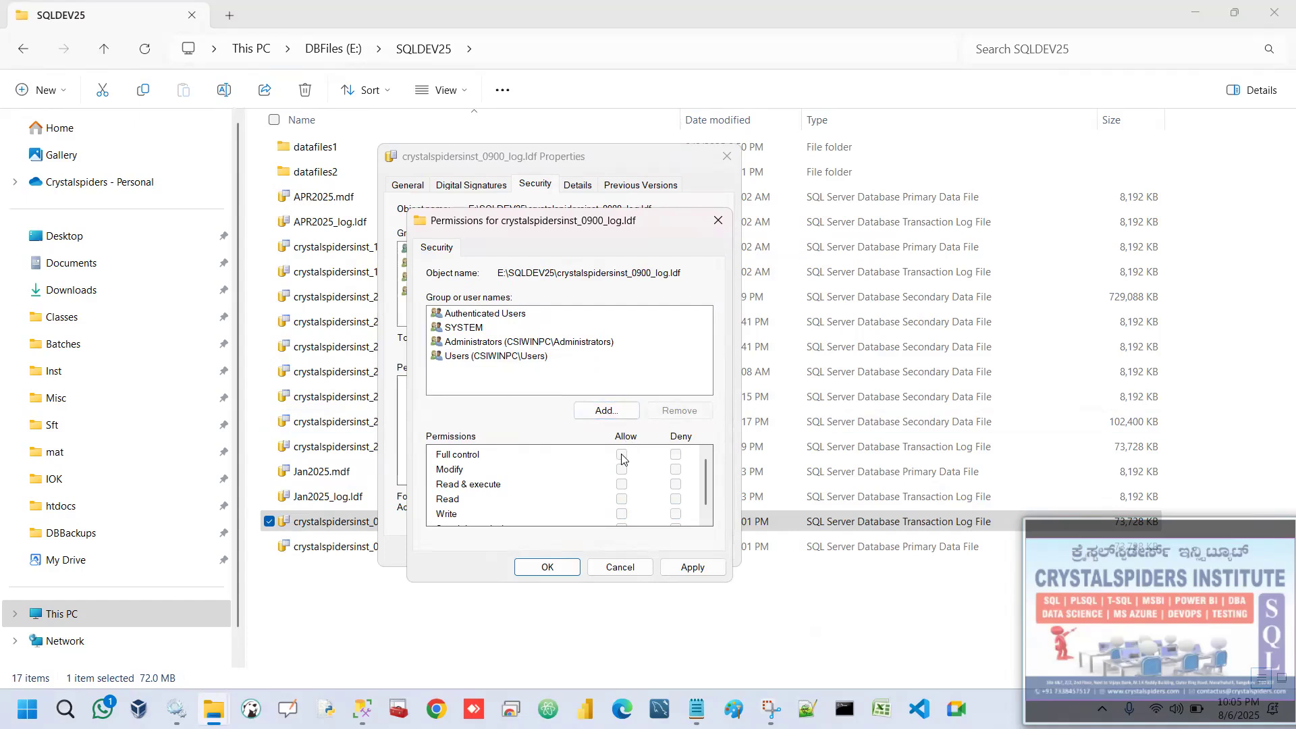
{"action": "left_click", "coordinate": [522, 357]}
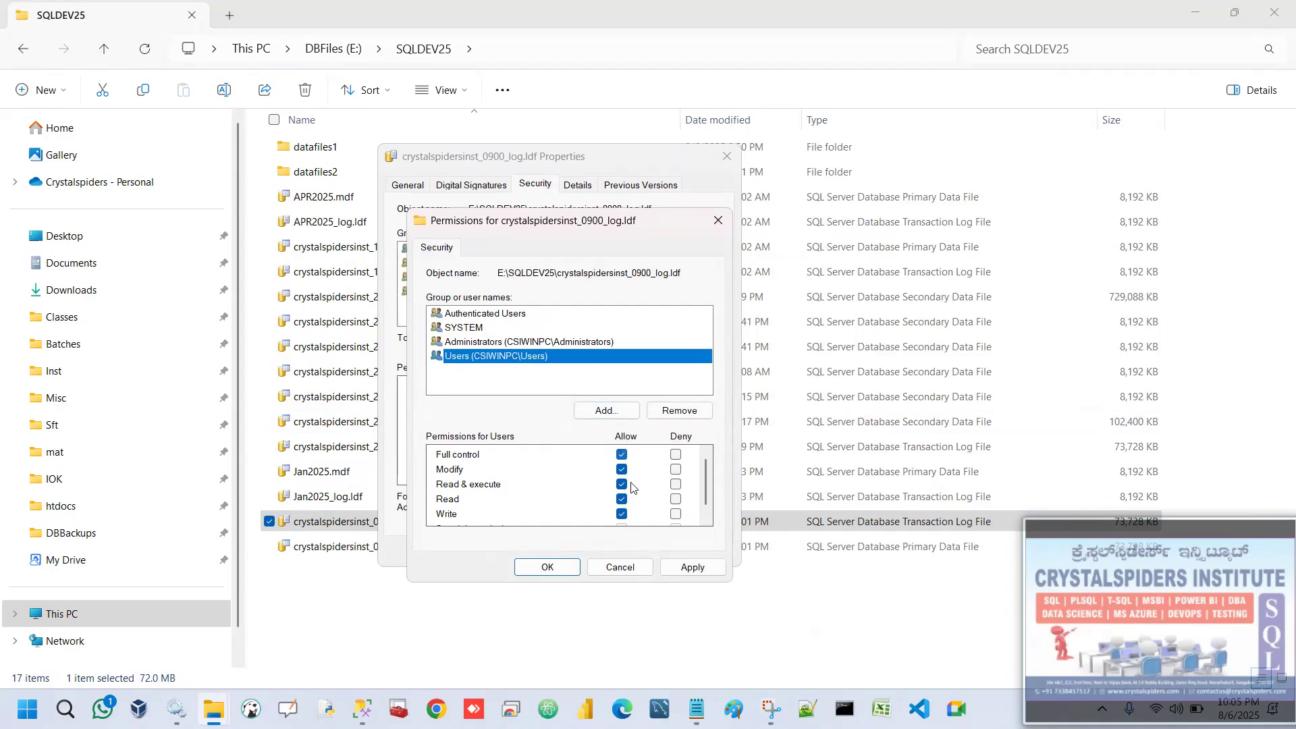
{"action": "left_click", "coordinate": [681, 569]}
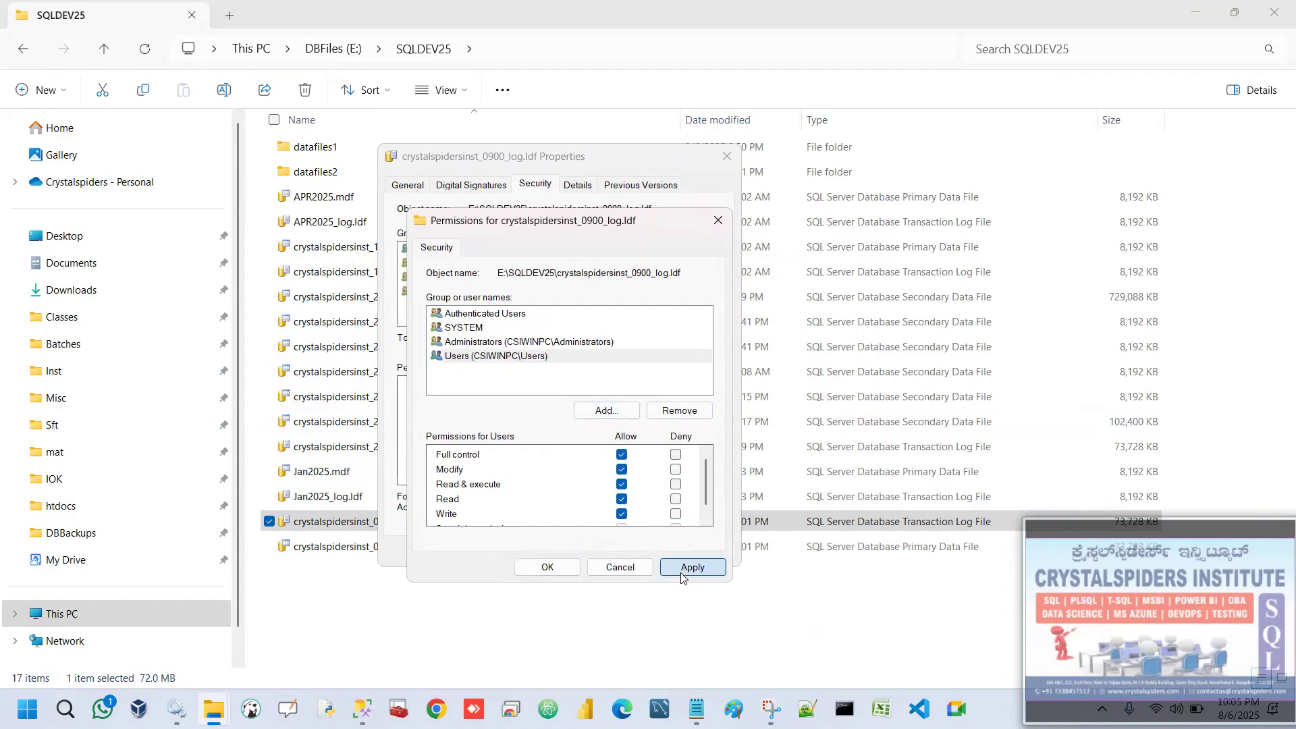
{"action": "left_click", "coordinate": [565, 570]}
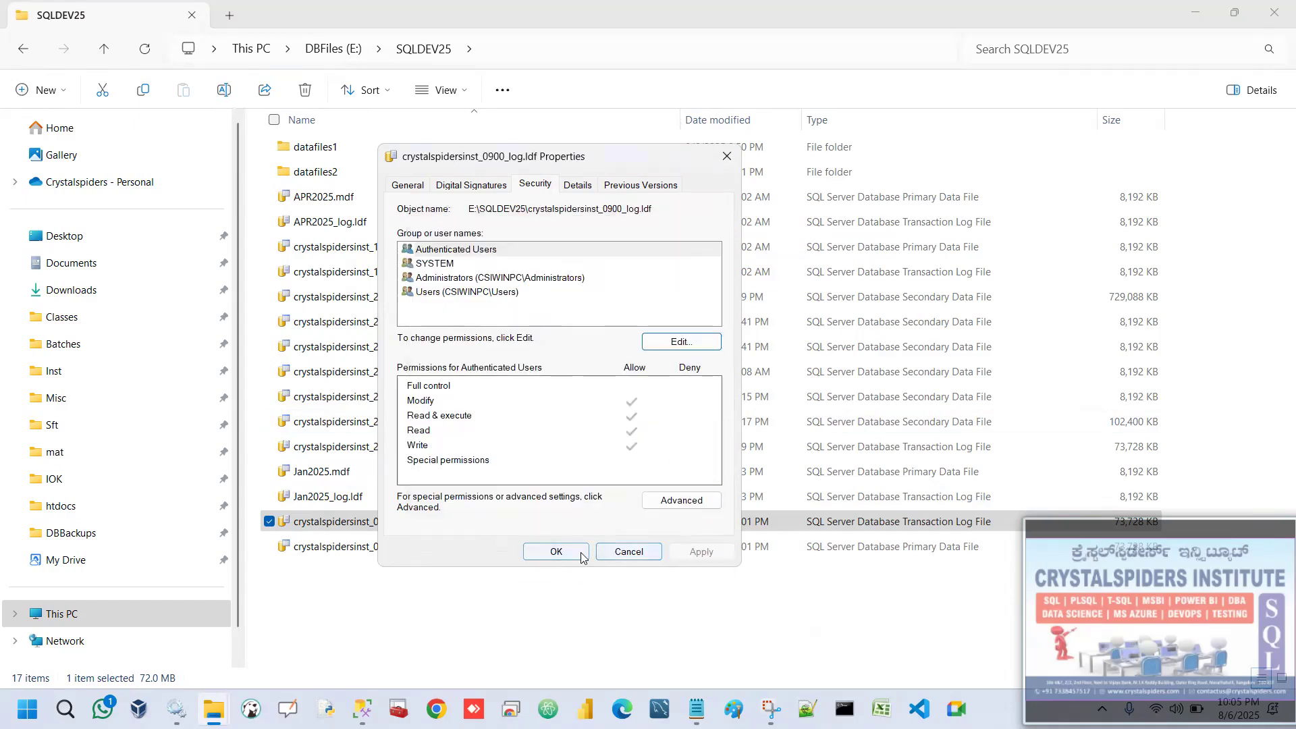
{"action": "left_click", "coordinate": [556, 551]}
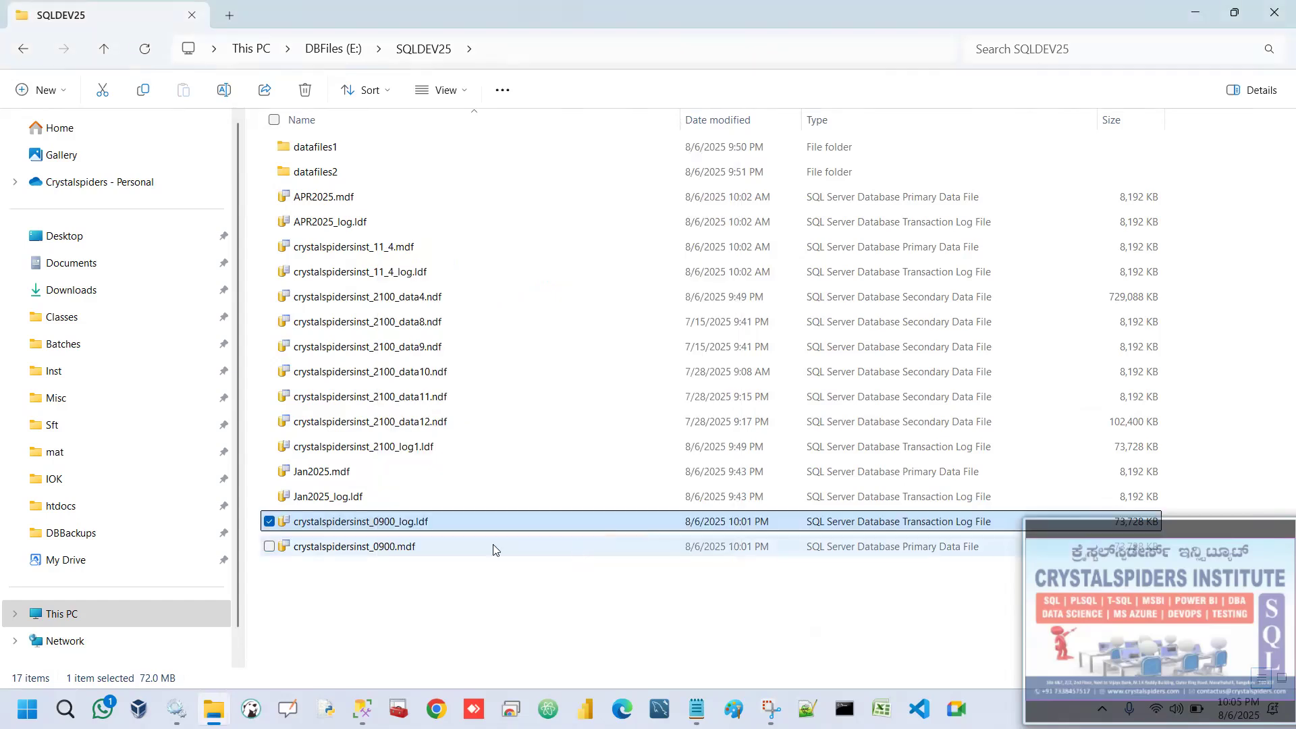
Open the security properties of crystalspidersinst_0900.mdf in E:\SQLDEV25.
{"action": "left_click", "coordinate": [415, 548]}
{"action": "right_click", "coordinate": [415, 550]}
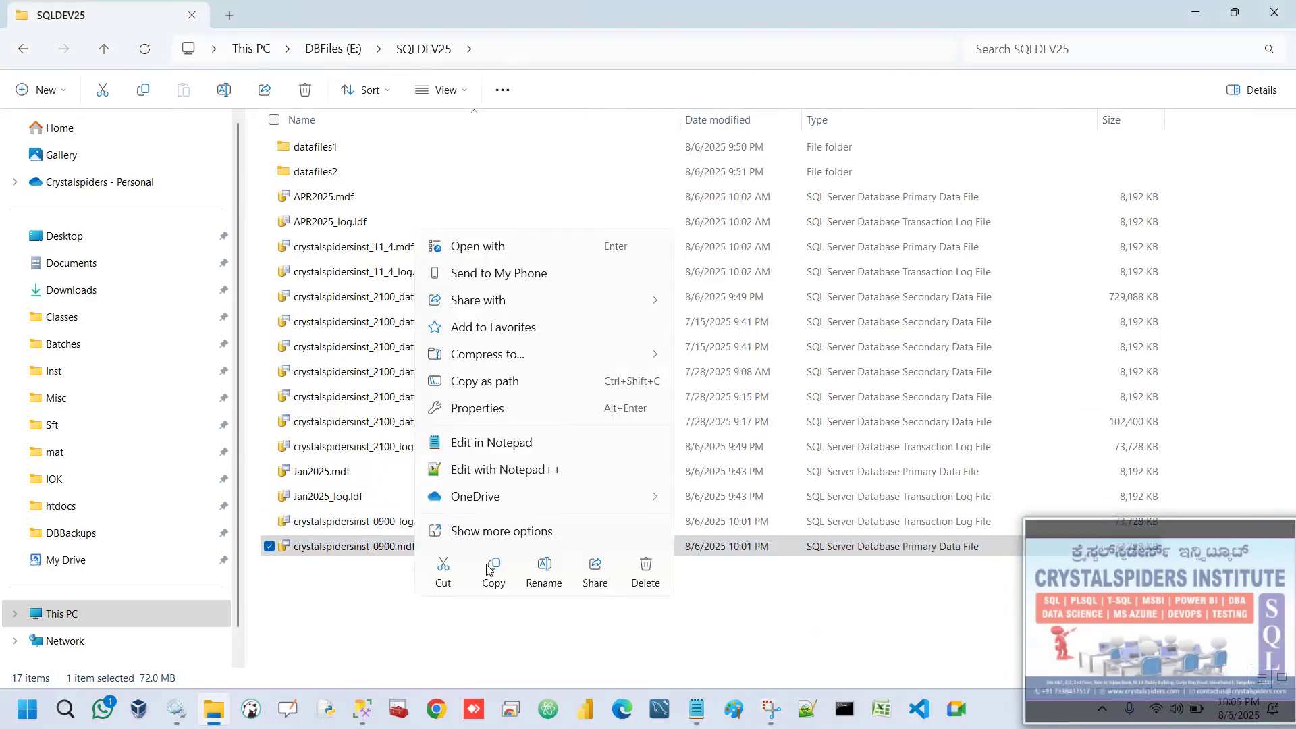
{"action": "left_click", "coordinate": [503, 530]}
{"action": "left_click", "coordinate": [496, 514]}
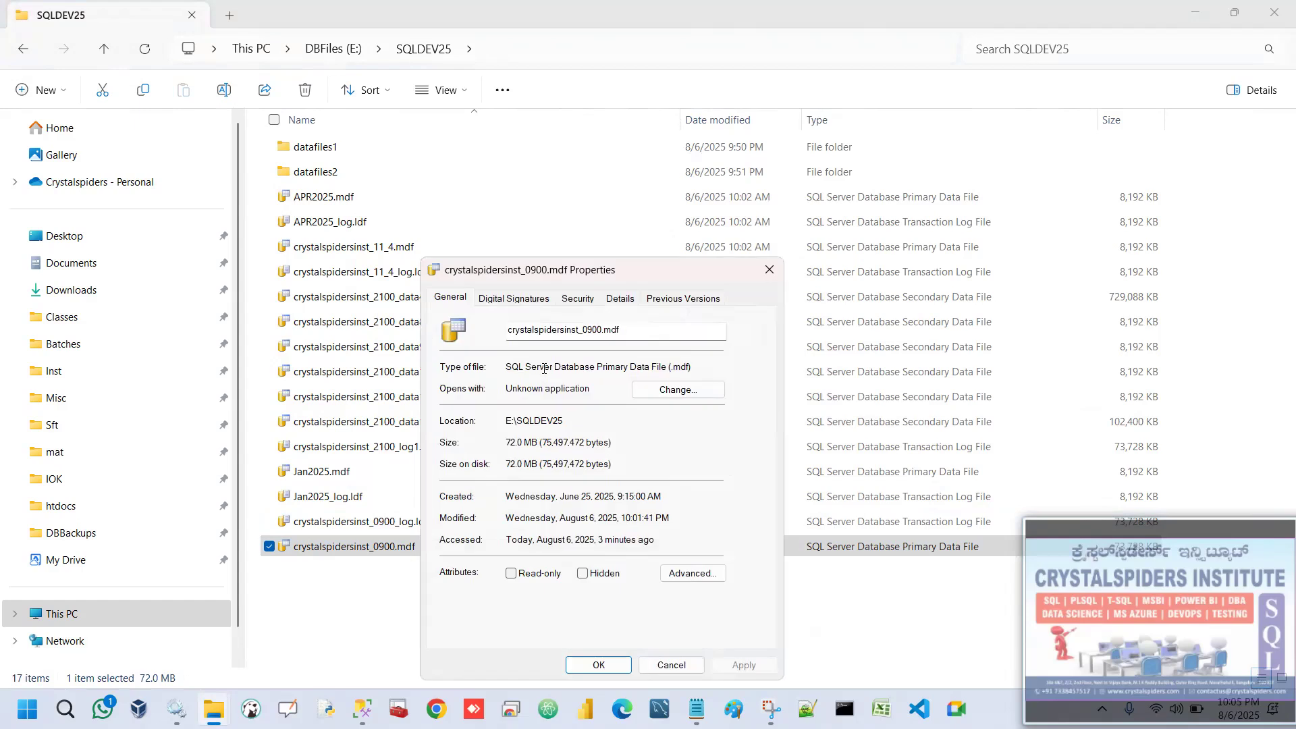
{"action": "left_click", "coordinate": [578, 301]}
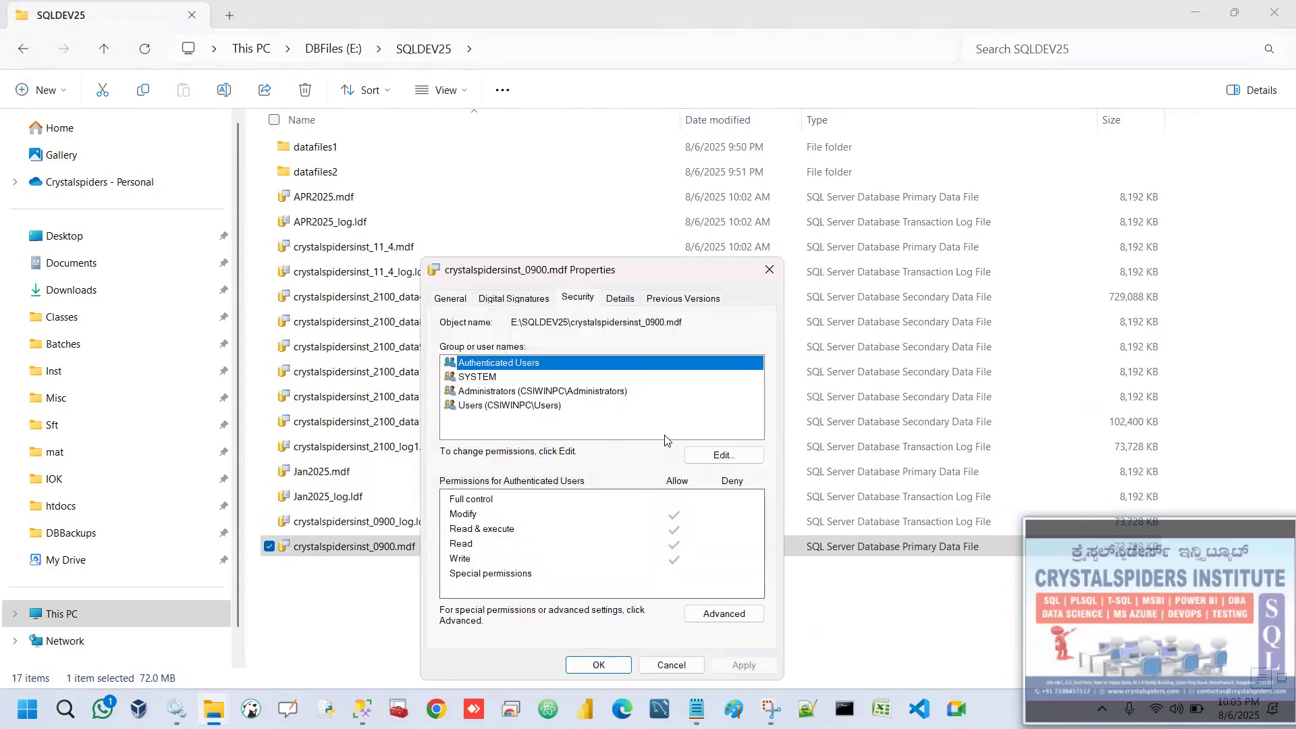
Grant the Users group Full control of crystalspidersinst_0900.mdf, apply it and close the file's properties.
{"action": "left_click", "coordinate": [741, 451]}
{"action": "left_click", "coordinate": [524, 453]}
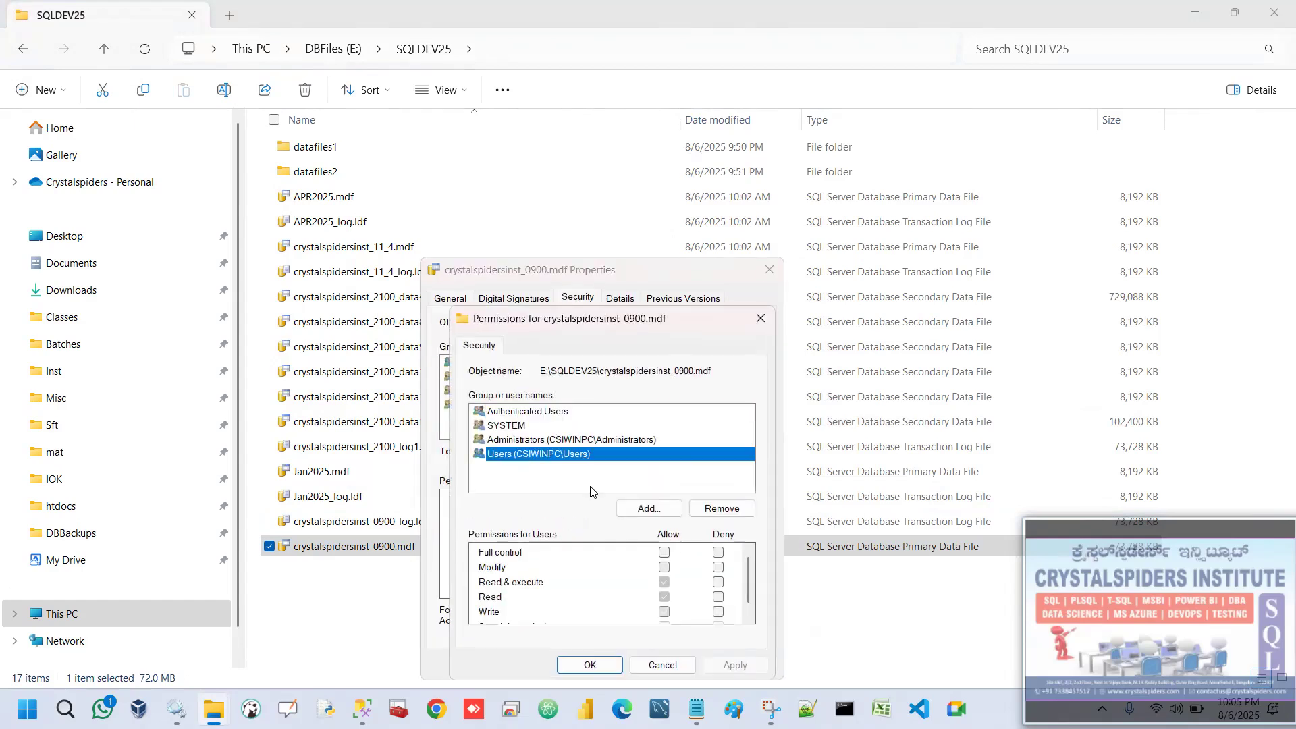
{"action": "left_click", "coordinate": [665, 553]}
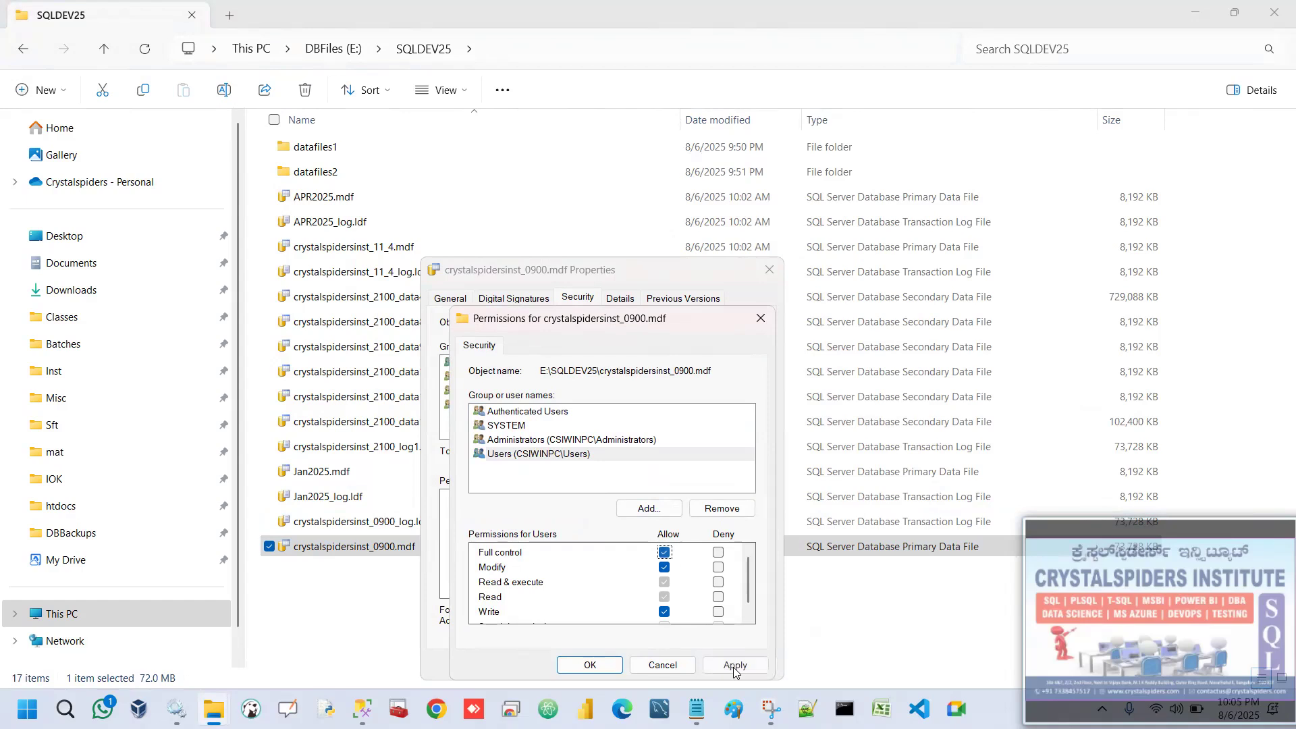
{"action": "left_click", "coordinate": [611, 664]}
{"action": "left_click", "coordinate": [628, 664]}
{"action": "left_click", "coordinate": [472, 603]}
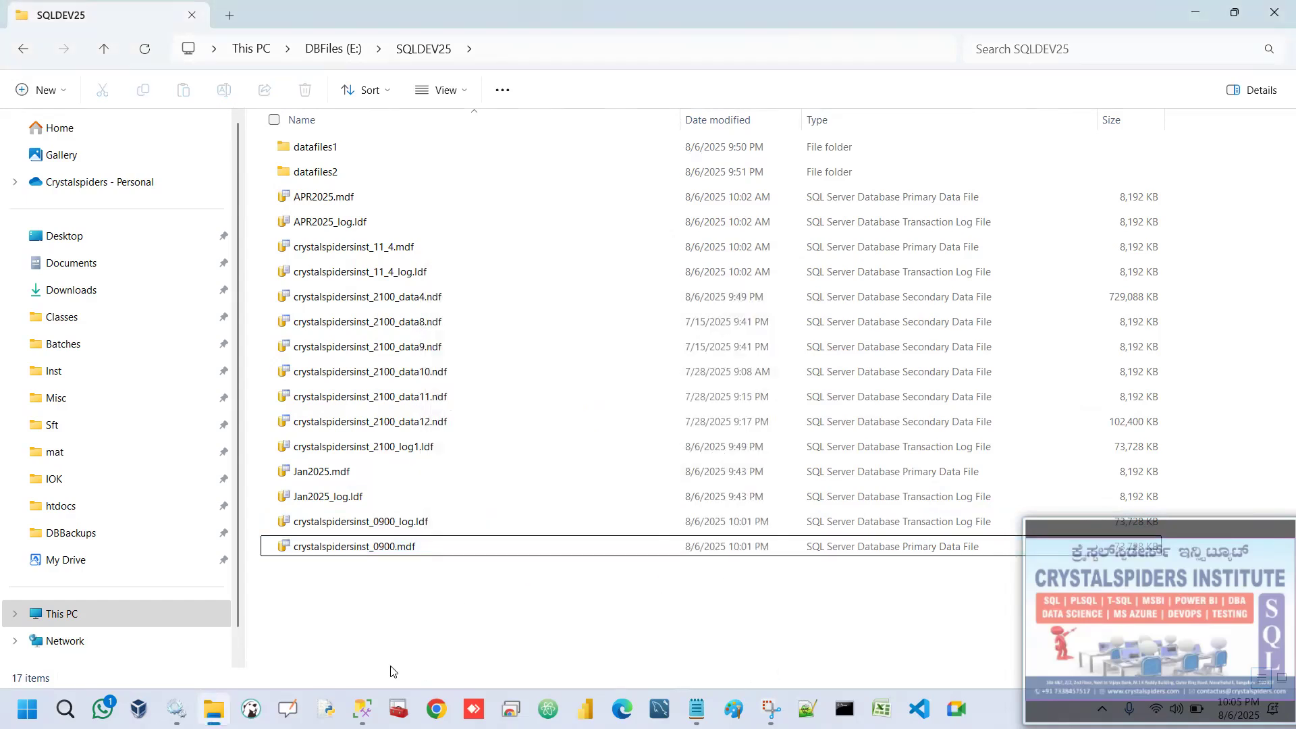
Switch to SQL Server Management Studio, attach crystalspidersinst_0900 from E:\SQLDEV25 and refresh the server's Databases list.
{"action": "mouse_move", "coordinate": [362, 708]}
{"action": "left_click", "coordinate": [463, 647]}
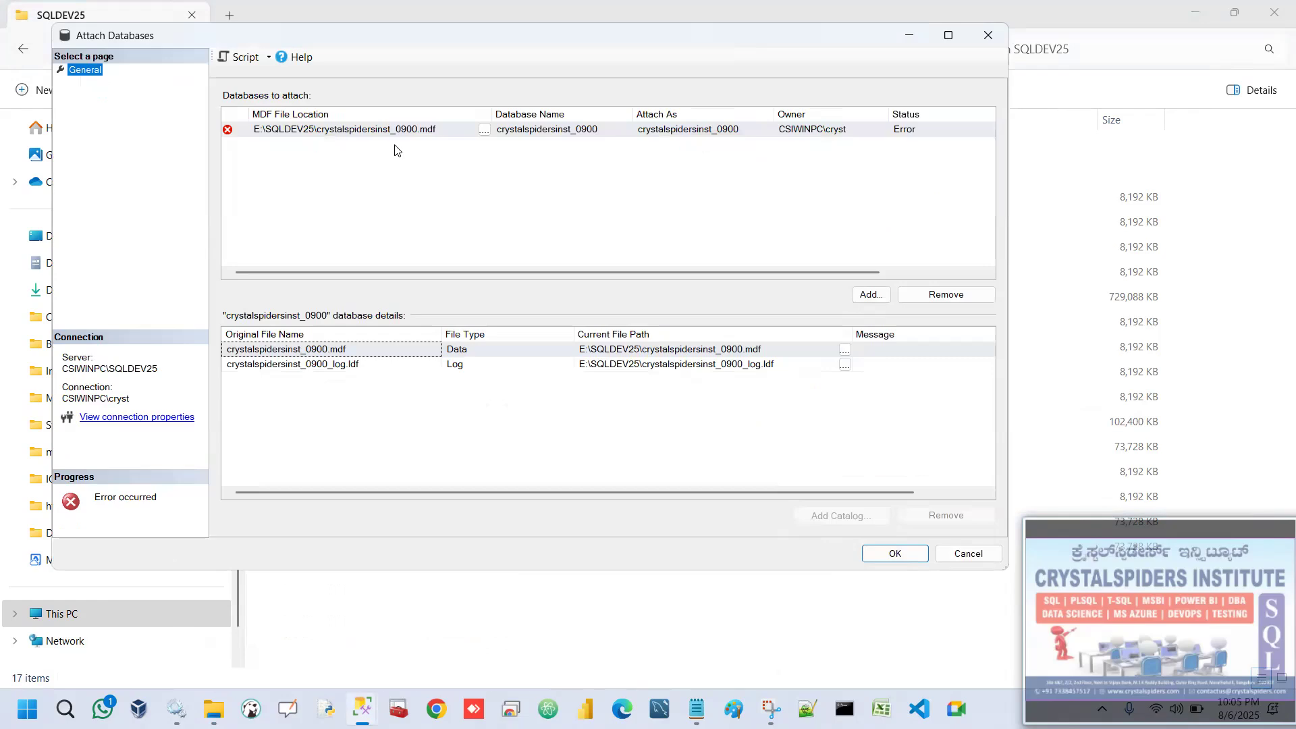
{"action": "left_click", "coordinate": [905, 552]}
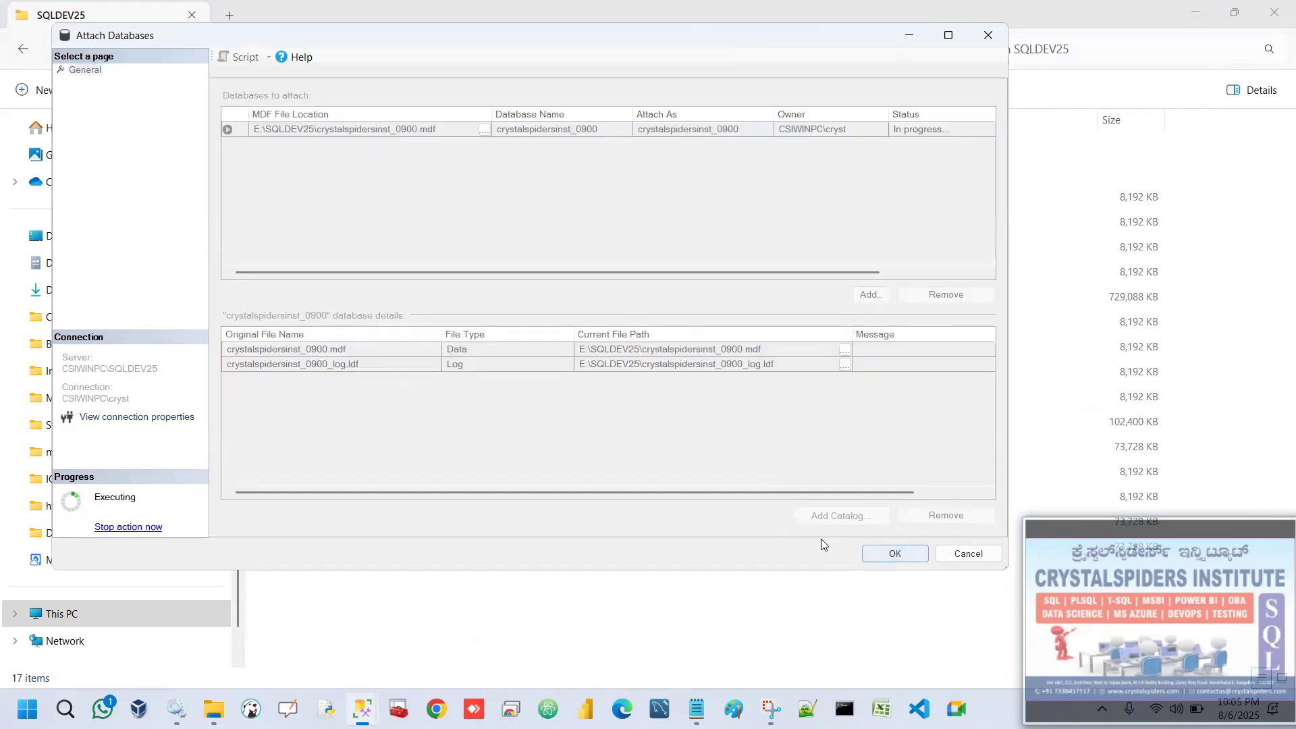
{"action": "left_click", "coordinate": [375, 704]}
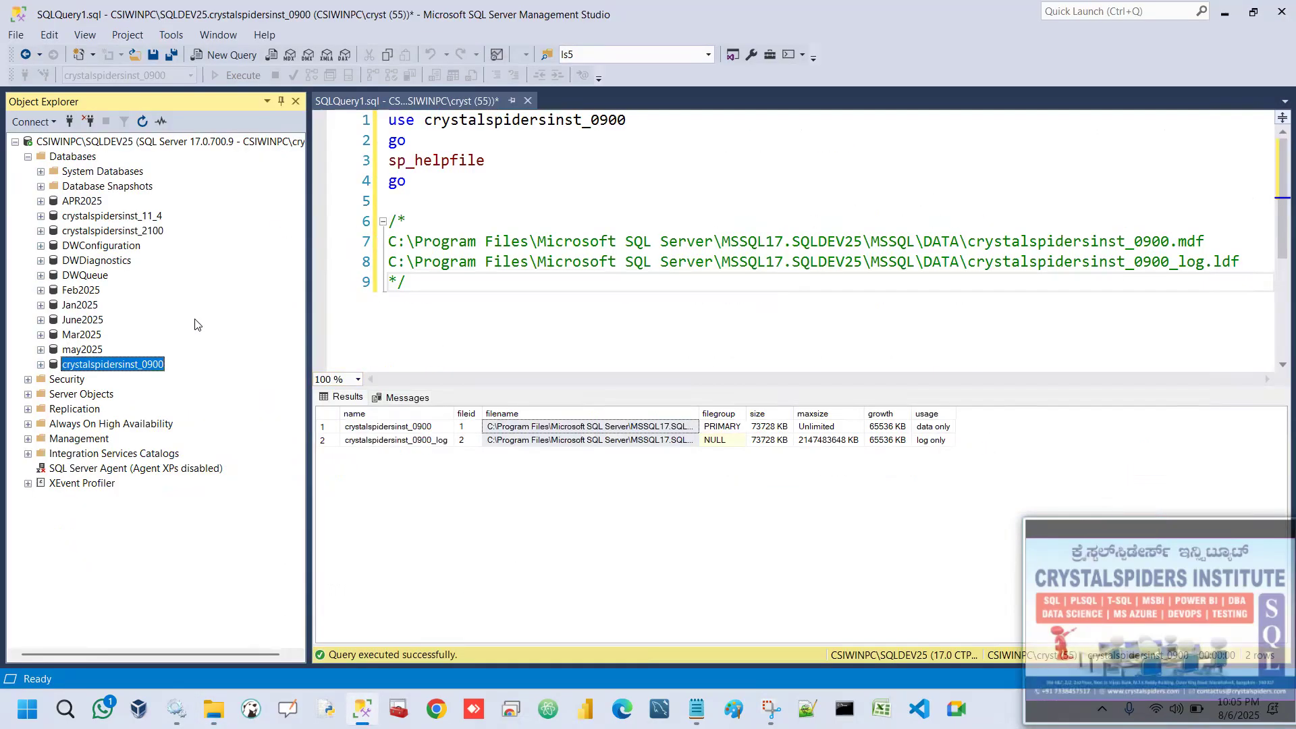
{"action": "left_click", "coordinate": [72, 156]}
{"action": "left_click", "coordinate": [142, 120]}
Add two new lines below the comment block in the query and widen the filename column in the results grid.
{"action": "left_click", "coordinate": [582, 316]}
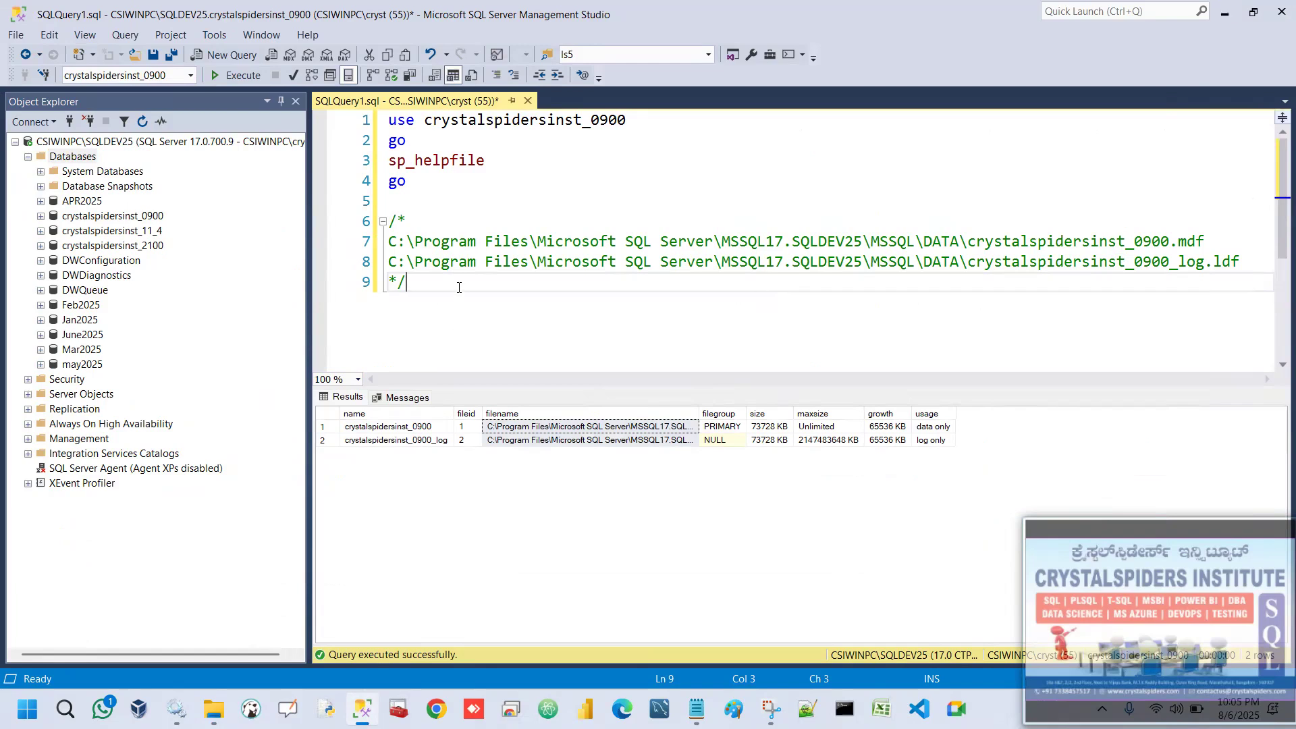
{"action": "key", "text": "Return"}
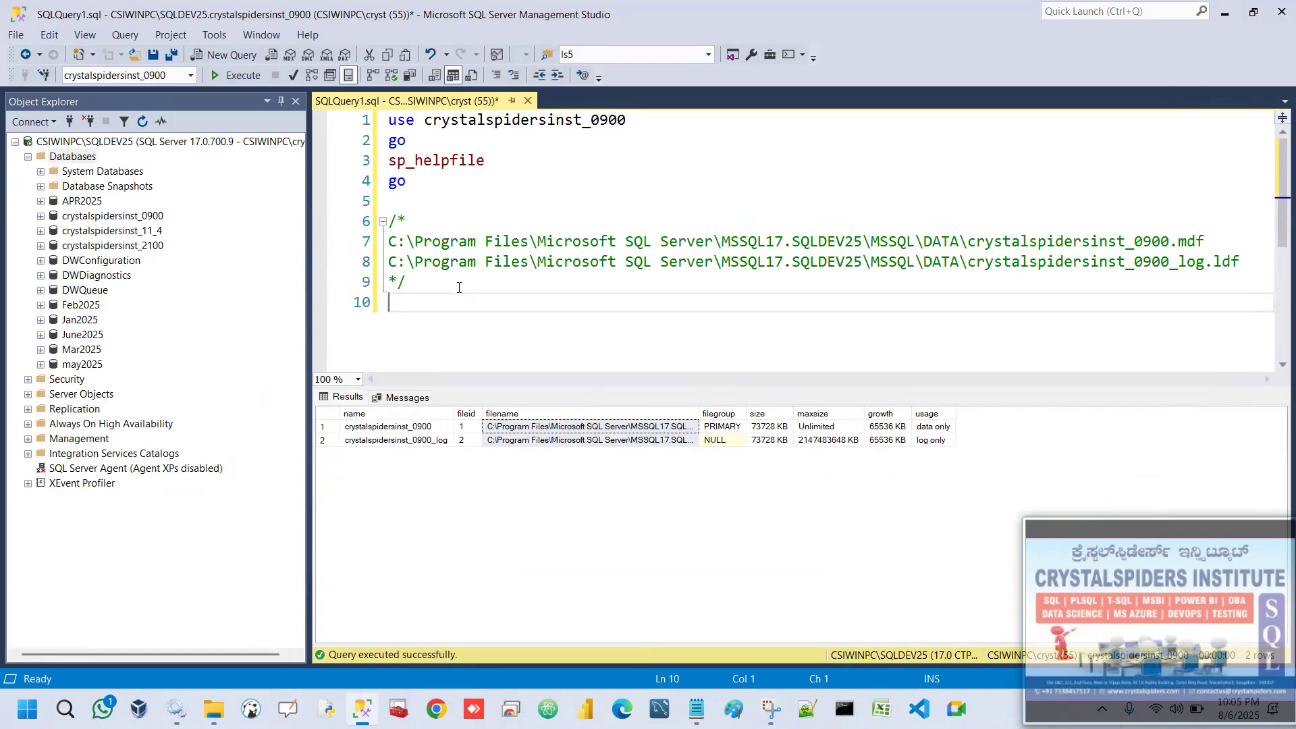
{"action": "key", "text": "Return"}
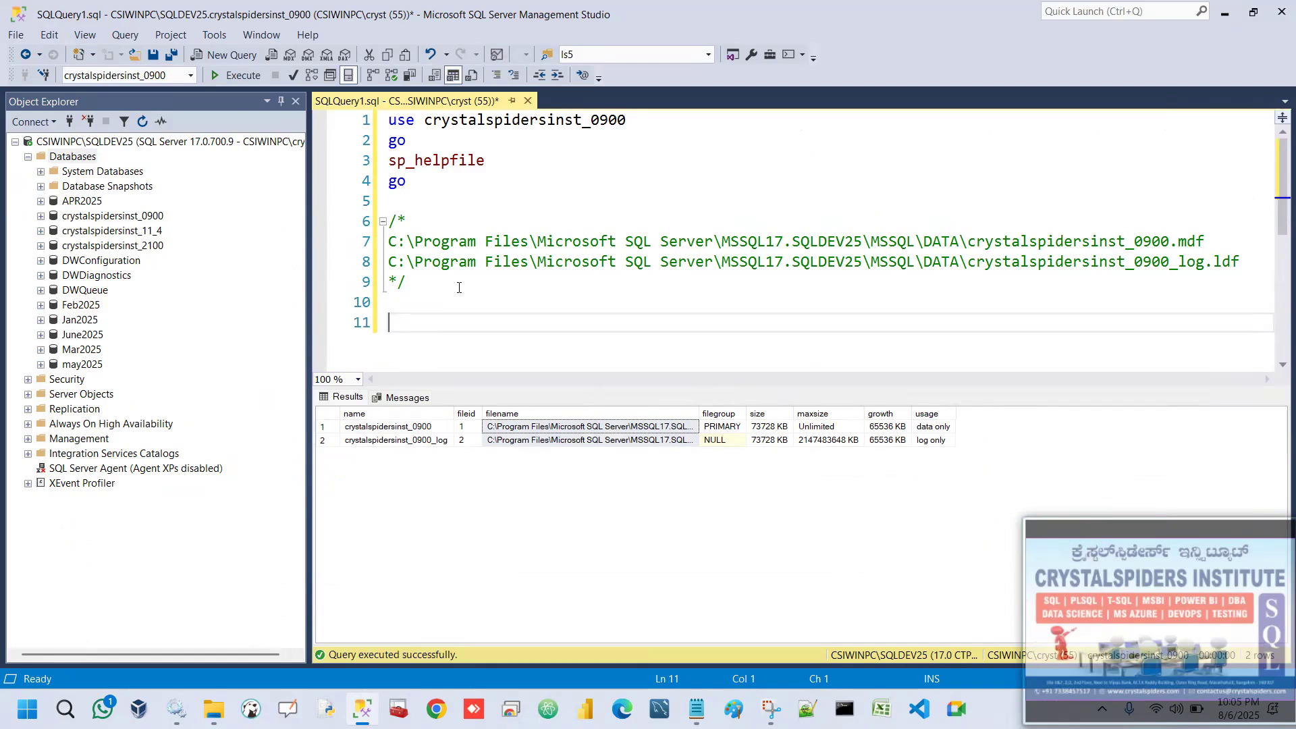
{"action": "left_click_drag", "start_coordinate": [700, 413], "coordinate": [856, 410]}
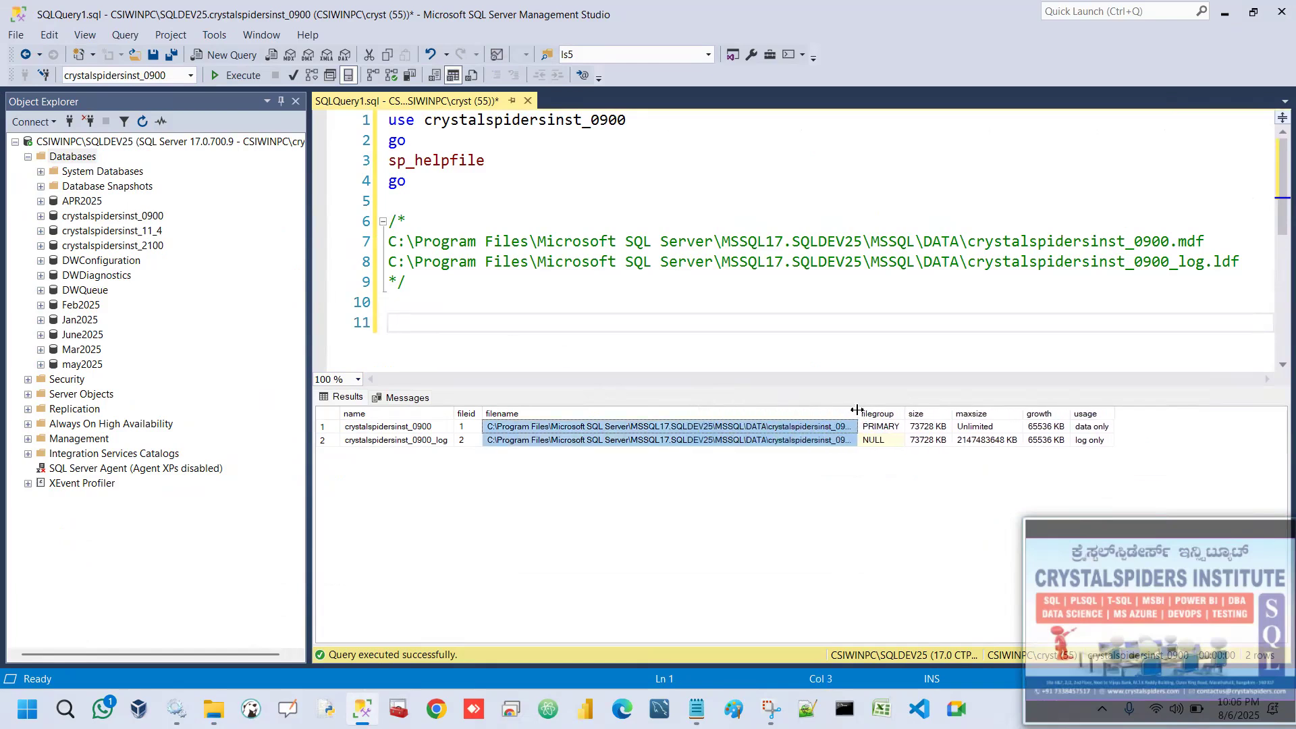
{"action": "left_click", "coordinate": [446, 316]}
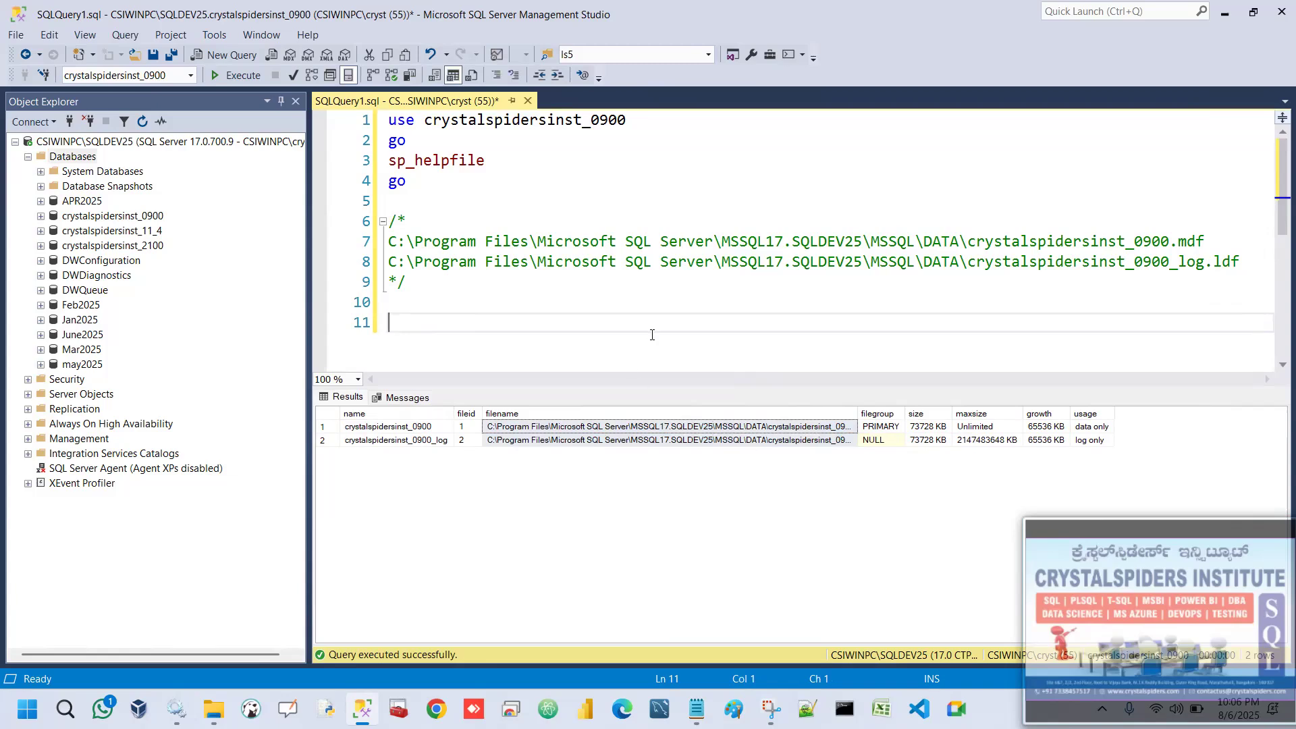
Switch from SQL Server Management Studio back to the E:\SQLDEV25 folder in File Explorer.
{"action": "left_click", "coordinate": [1224, 12]}
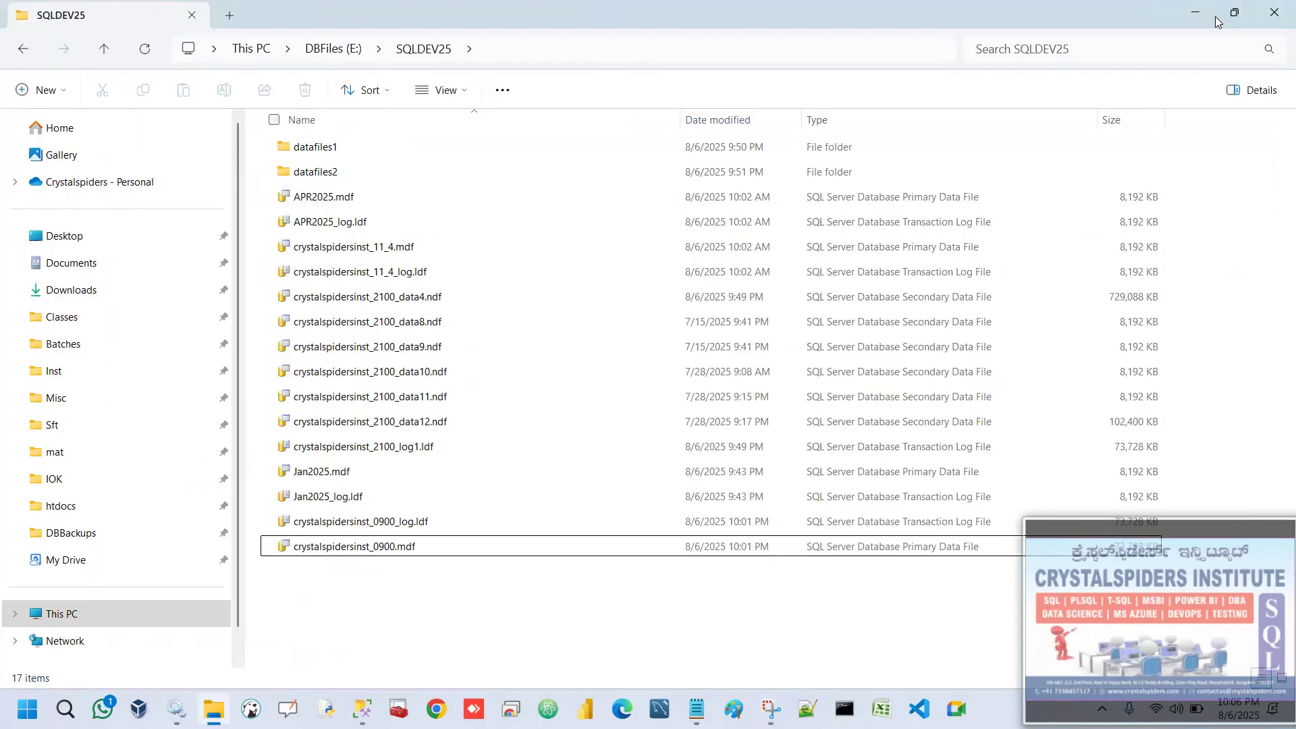